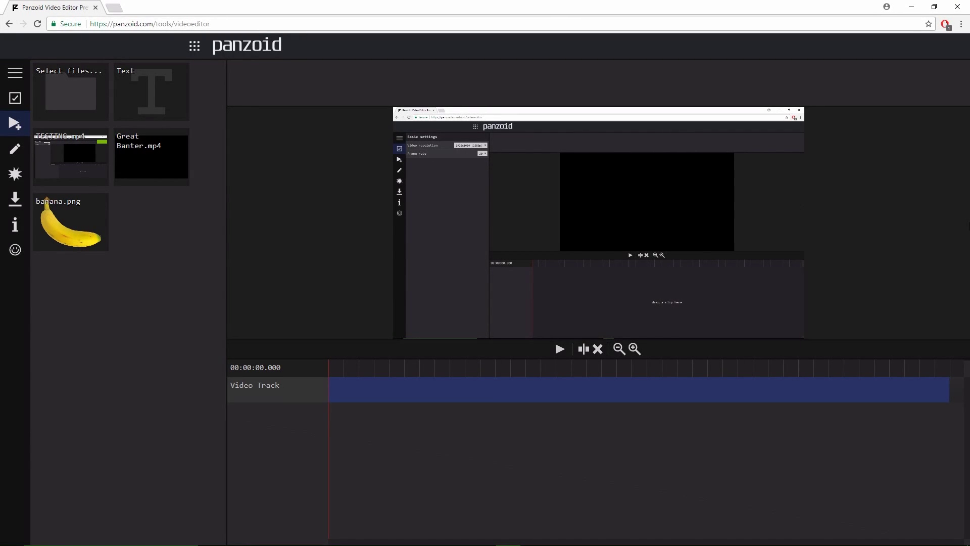
Step: Review the clip and split it at 4.033 seconds, where the noise begins
key(space)
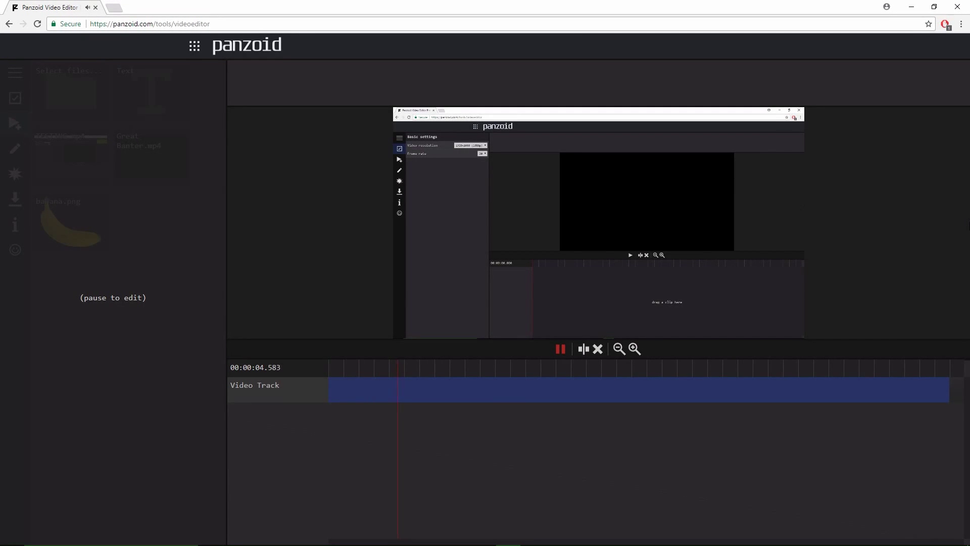
key(space)
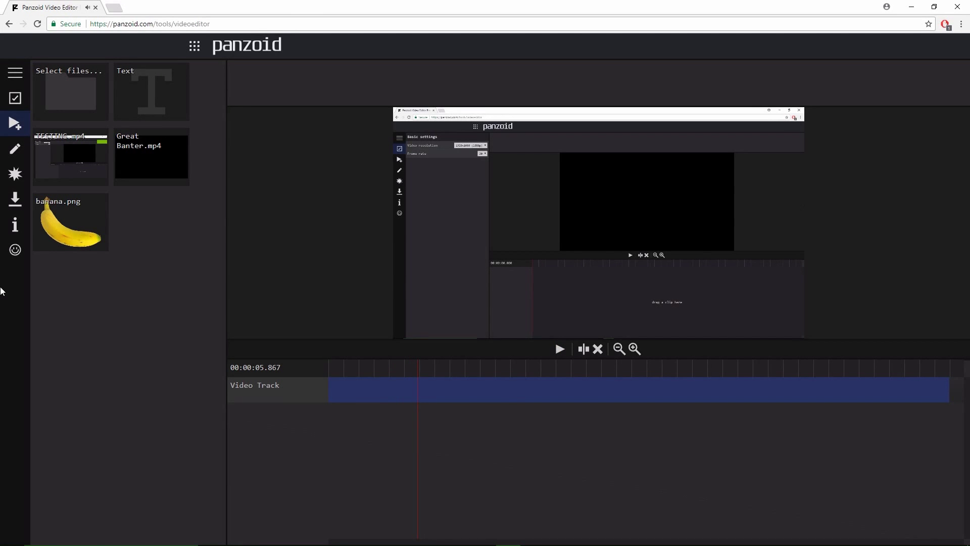
click(389, 366)
key(space)
key(space)
click(390, 366)
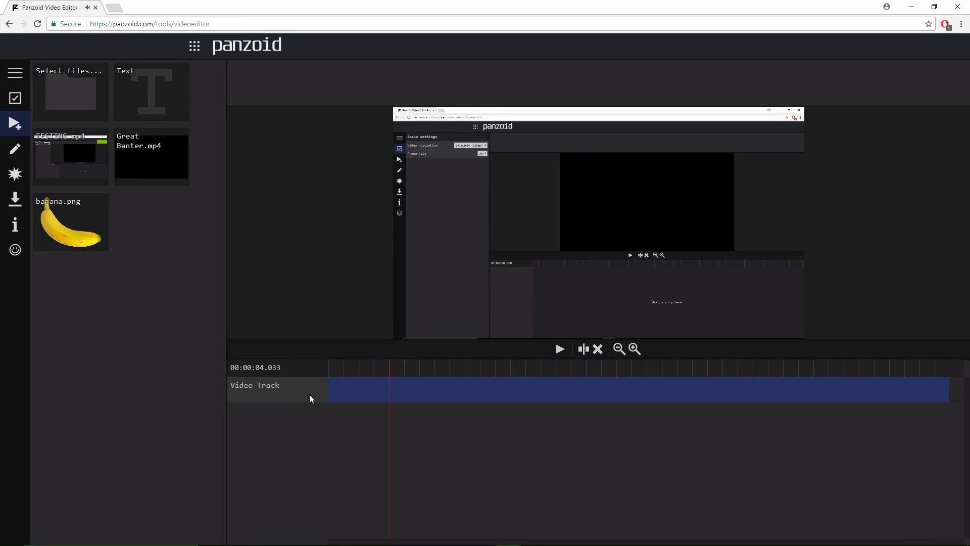
click(581, 351)
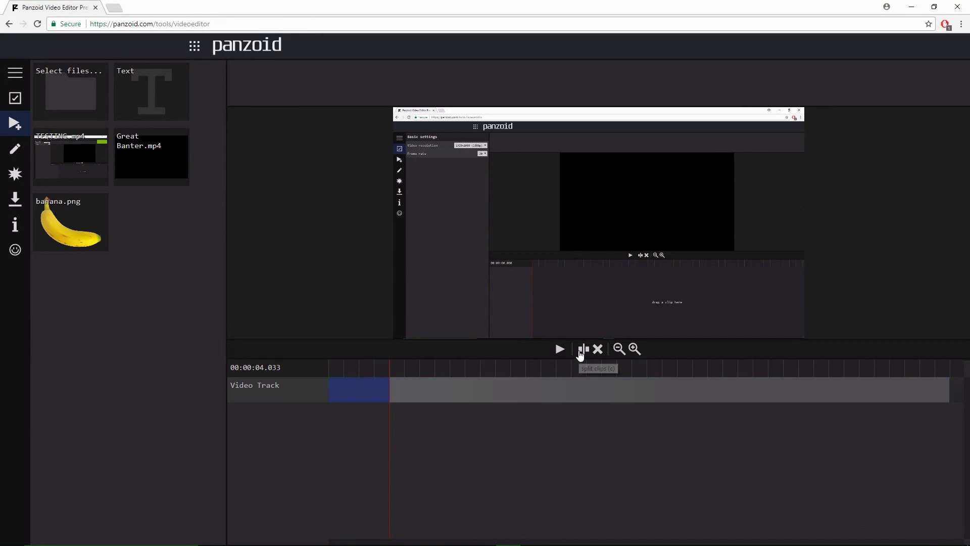
Step: Select the piece after the first cut and split it again at 6.033 seconds
click(365, 382)
click(391, 384)
click(380, 382)
click(395, 382)
click(369, 382)
click(391, 383)
click(399, 383)
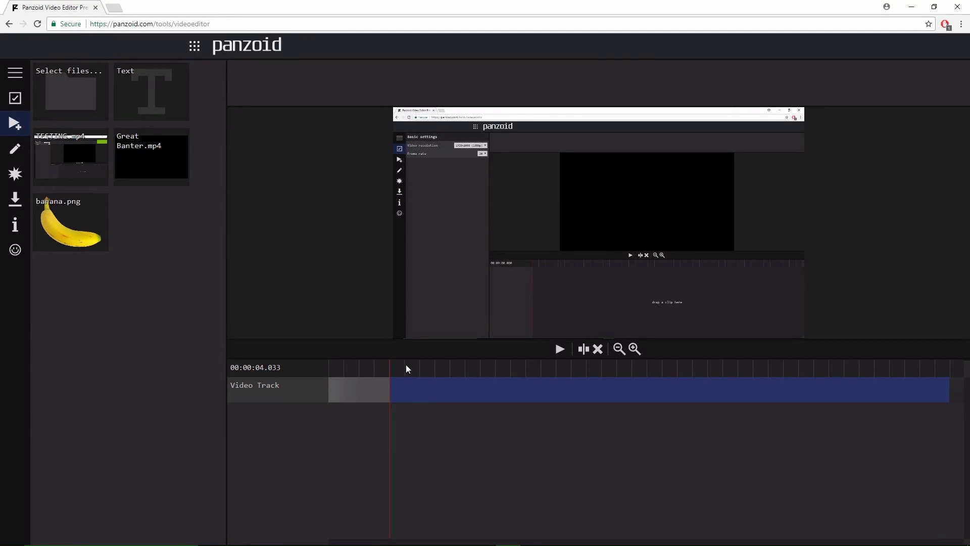
key(space)
key(space)
click(583, 348)
Step: Slide the piece after the noise left to start at 4 seconds, closing the gap
click(354, 390)
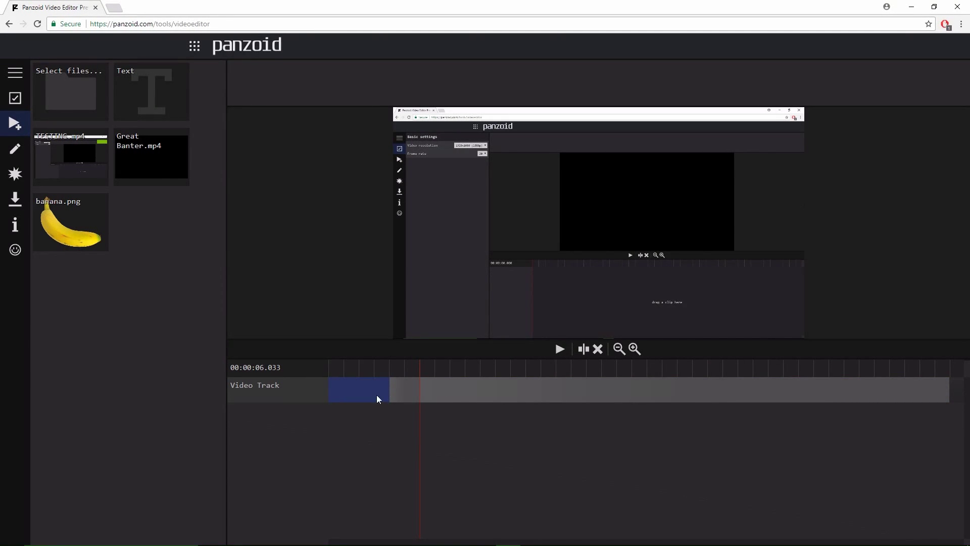
click(398, 387)
click(450, 387)
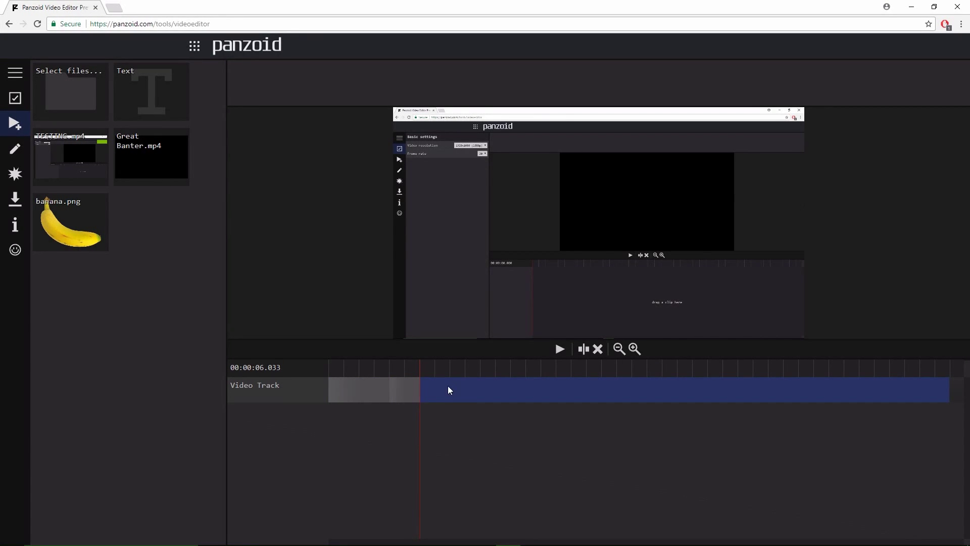
click(410, 388)
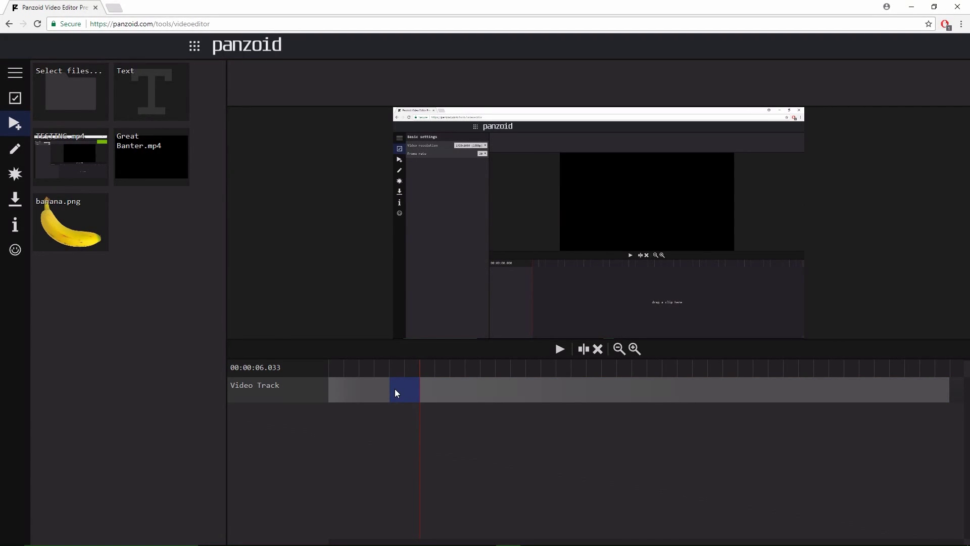
click(431, 388)
drag(449, 393, 417, 388)
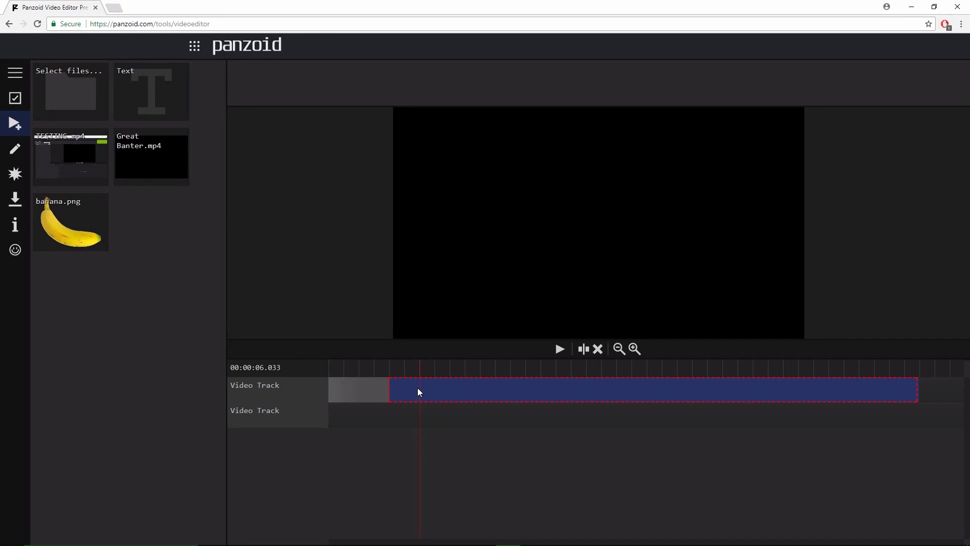
drag(417, 386, 418, 387)
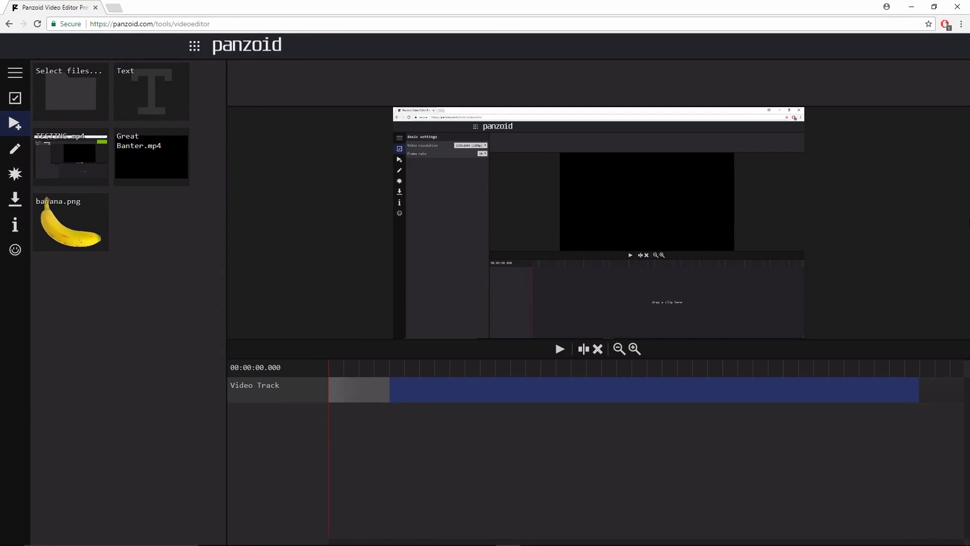
key(space)
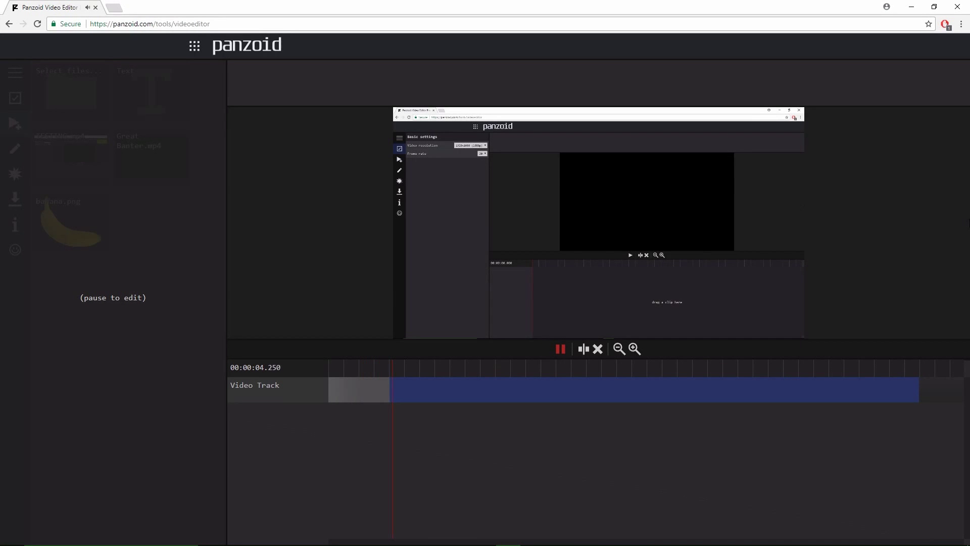
key(space)
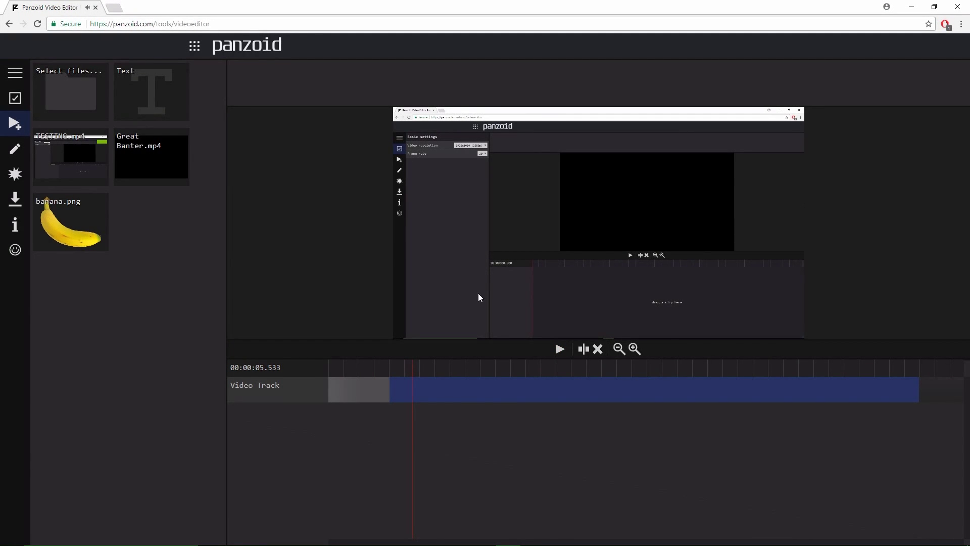
key(space)
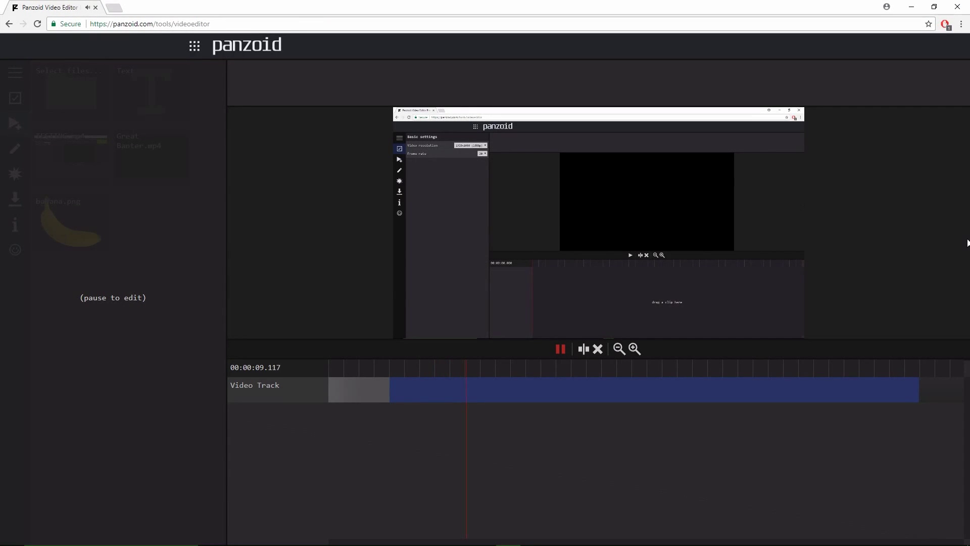
key(space)
key(space)
key(space)
click(490, 369)
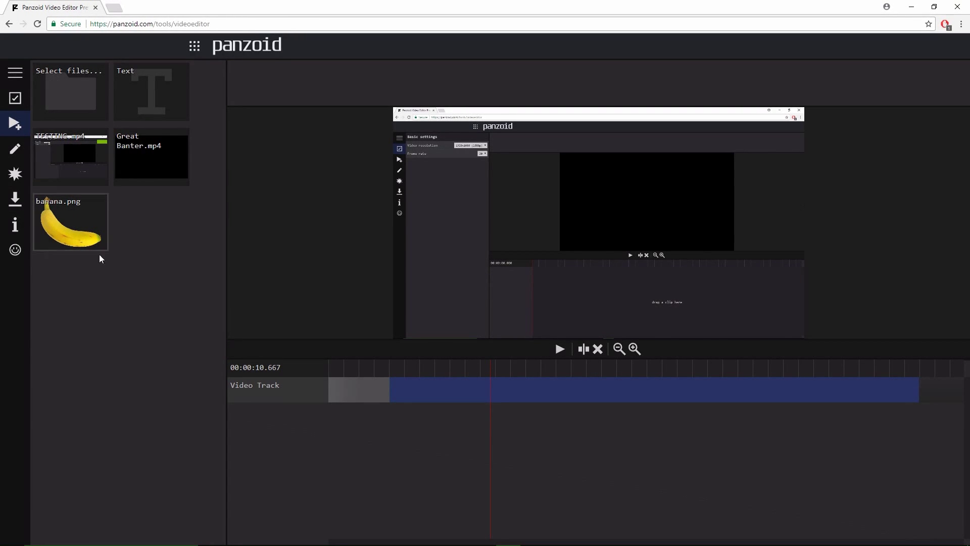
Step: Drop banana.png onto the Image Track at 10.667 seconds and shorten it to a brief clip
click(41, 211)
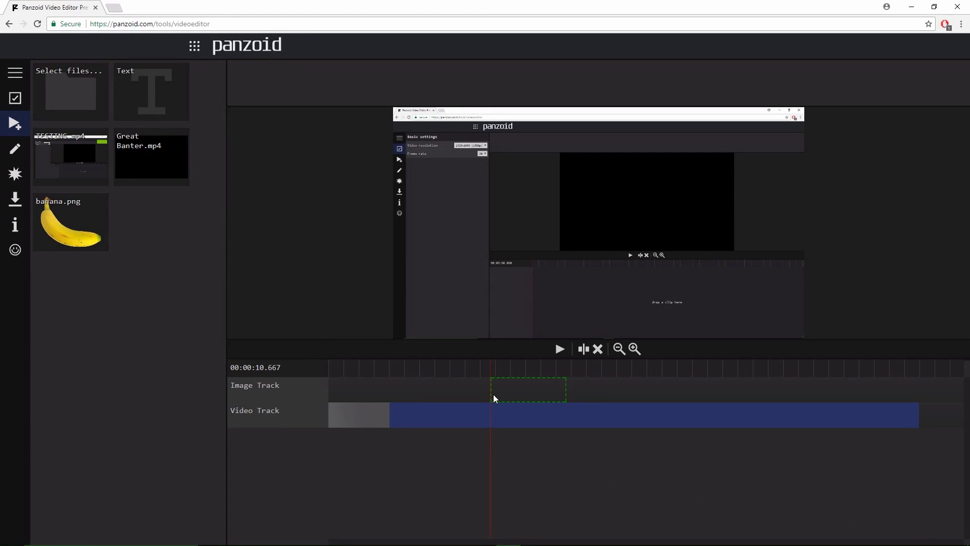
drag(493, 395, 494, 395)
click(539, 396)
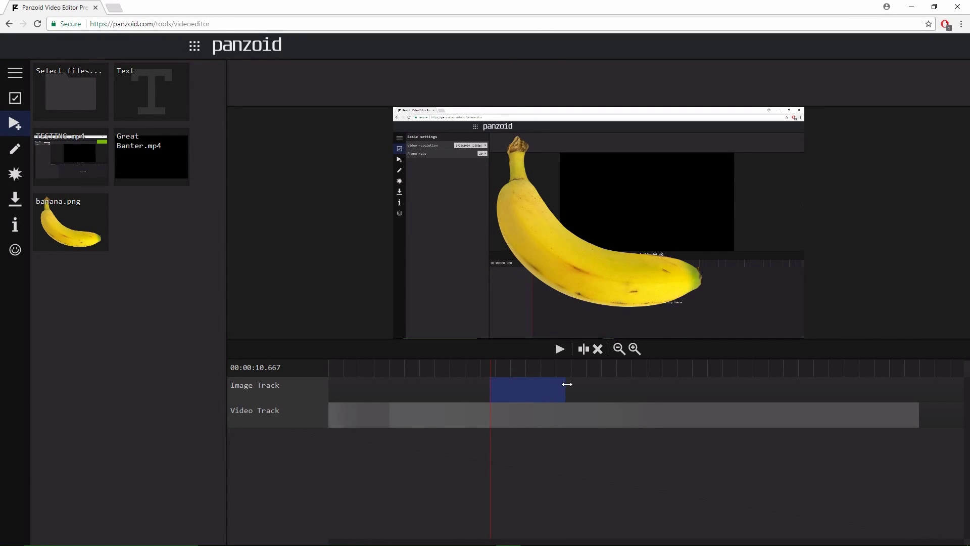
drag(567, 384, 500, 382)
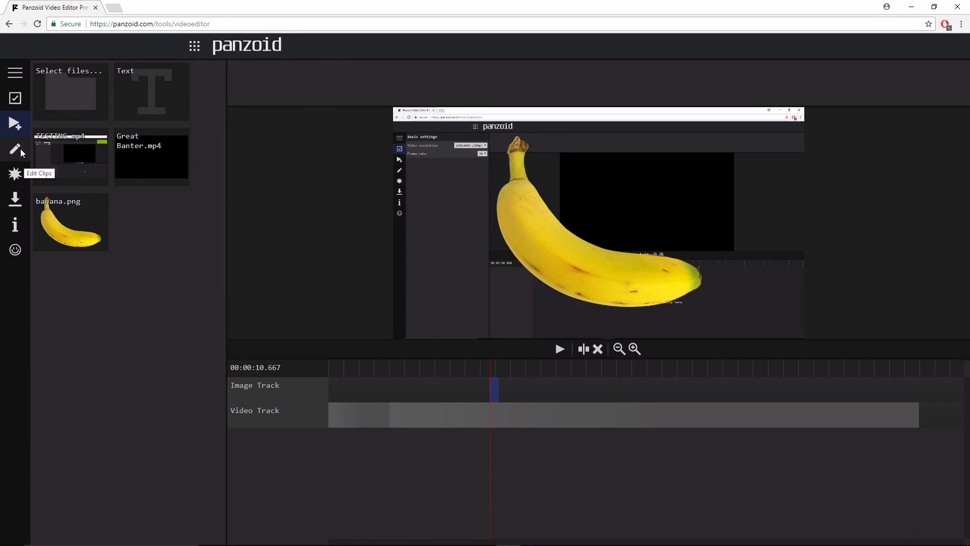
Step: In Edit Clips, scale the banana to 983 × 777 and place it at position -61, -40
click(15, 72)
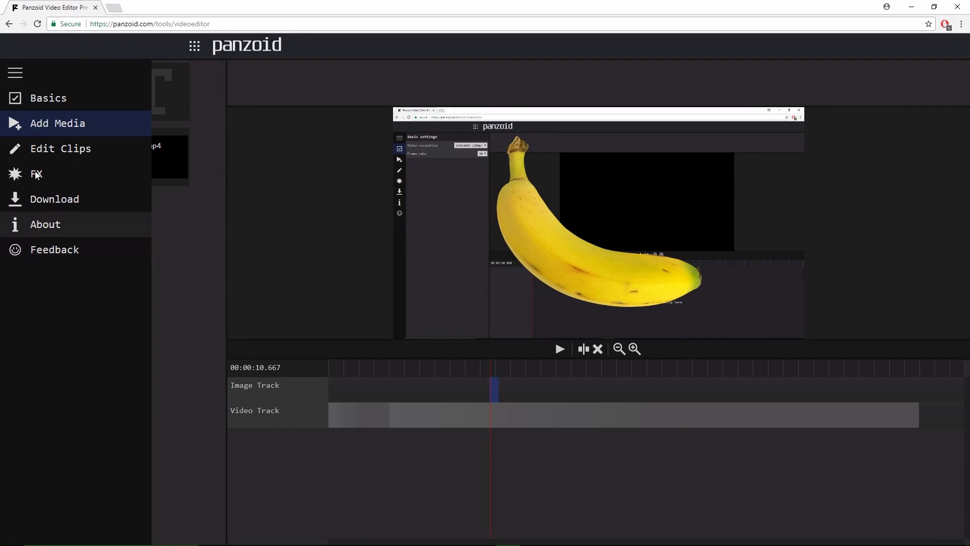
click(8, 74)
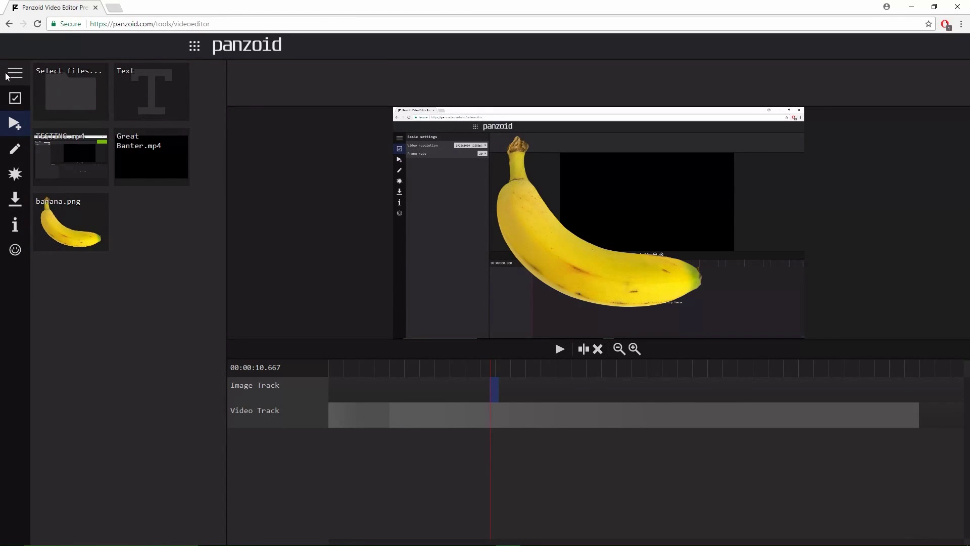
click(15, 150)
drag(484, 178, 579, 110)
drag(592, 245, 597, 225)
drag(455, 123, 478, 142)
drag(477, 227, 453, 226)
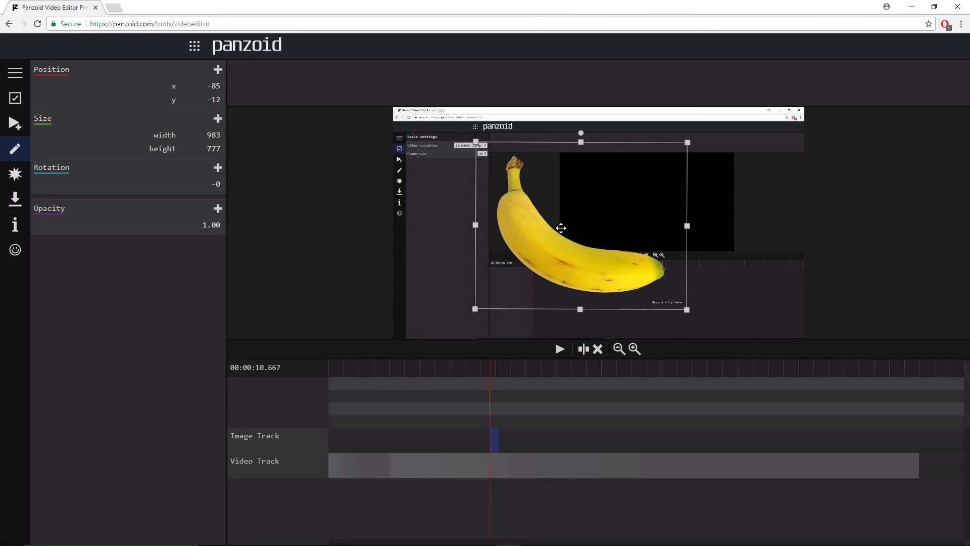
drag(562, 226, 596, 224)
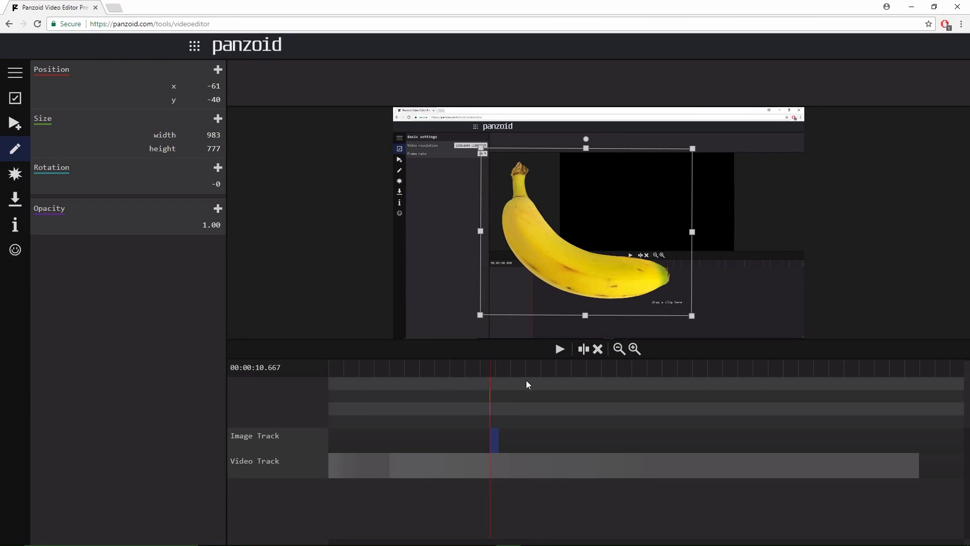
click(634, 348)
click(634, 348)
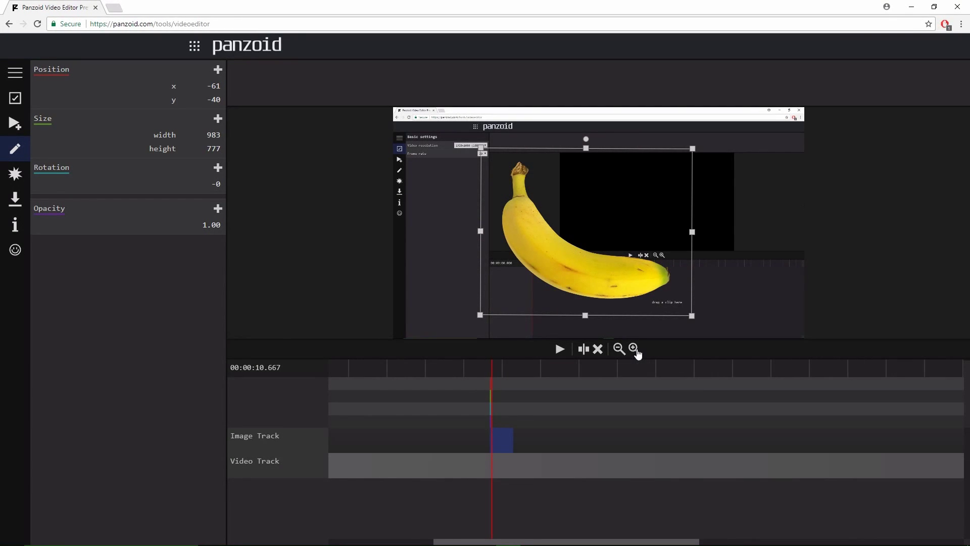
click(619, 349)
click(619, 349)
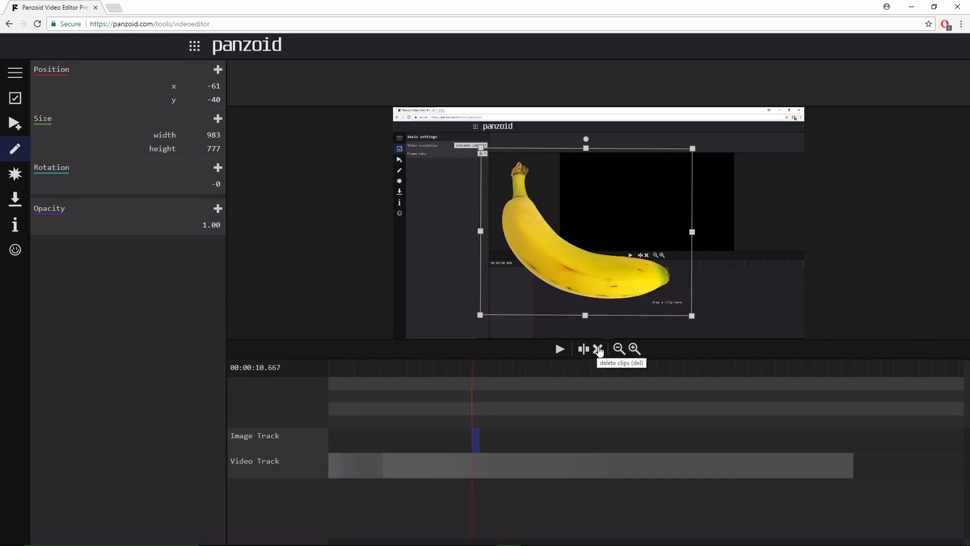
mouse_move(497, 367)
mouse_down()
mouse_move(484, 364)
mouse_move(498, 365)
mouse_up()
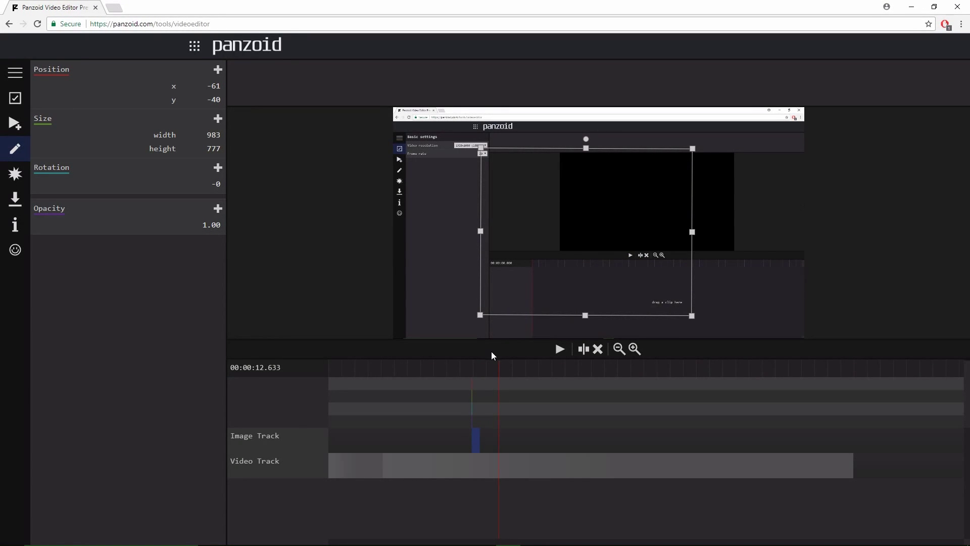
key(space)
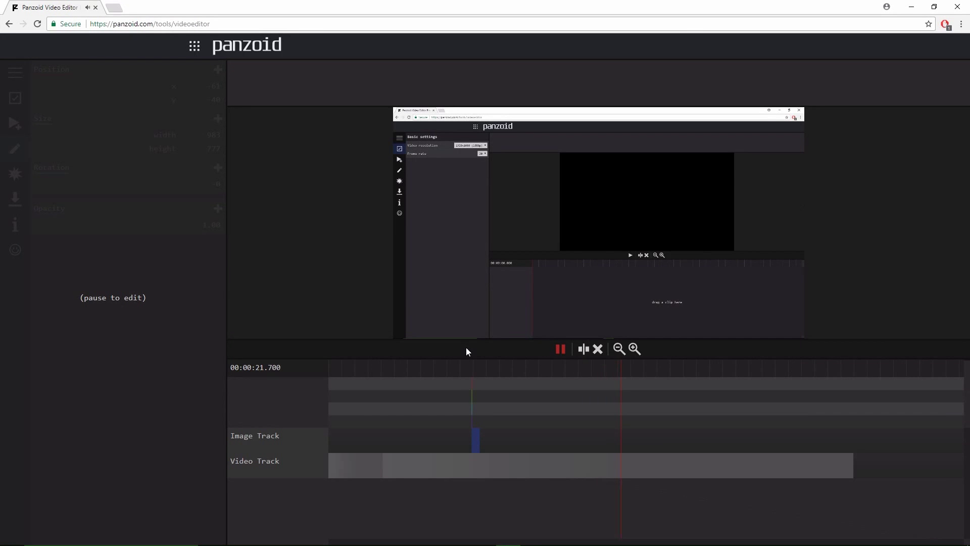
key(space)
click(617, 372)
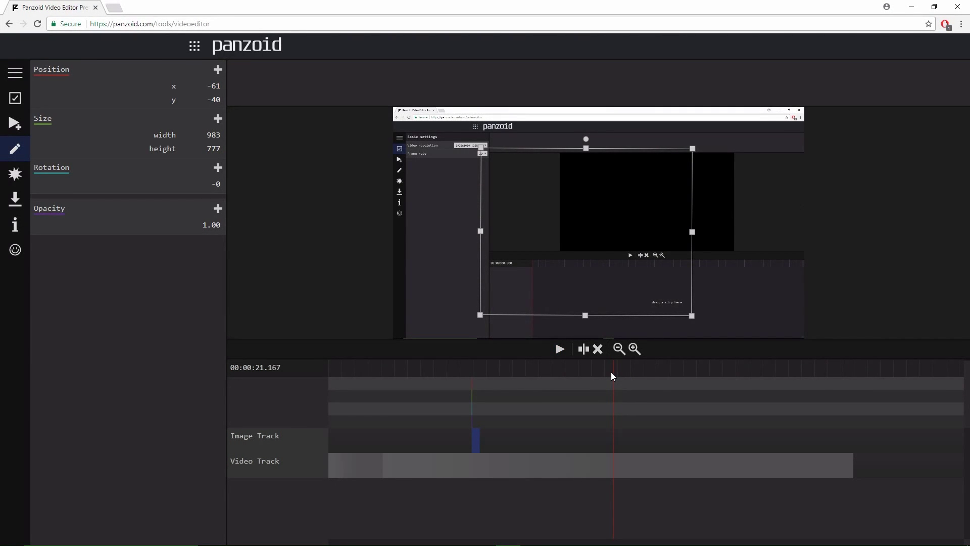
key(space)
key(space)
click(605, 371)
key(space)
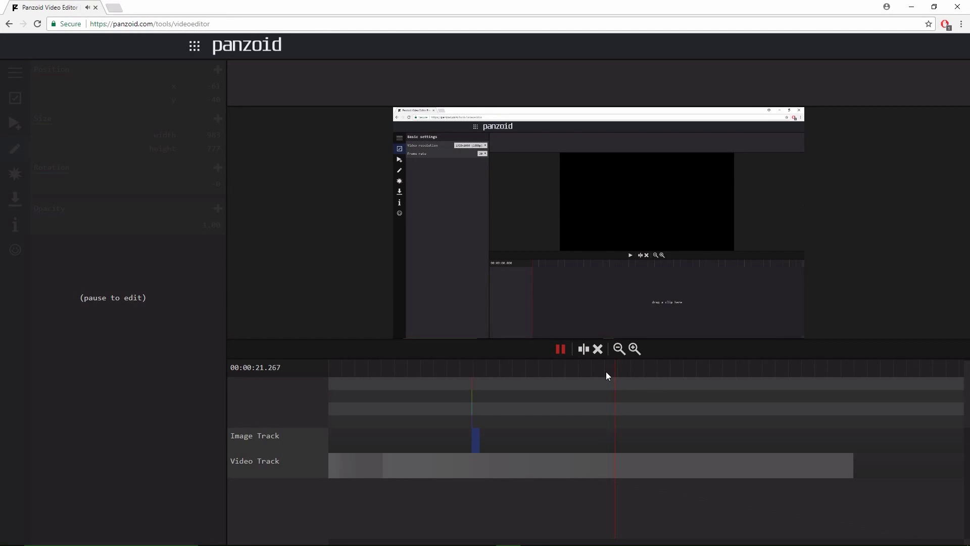
key(space)
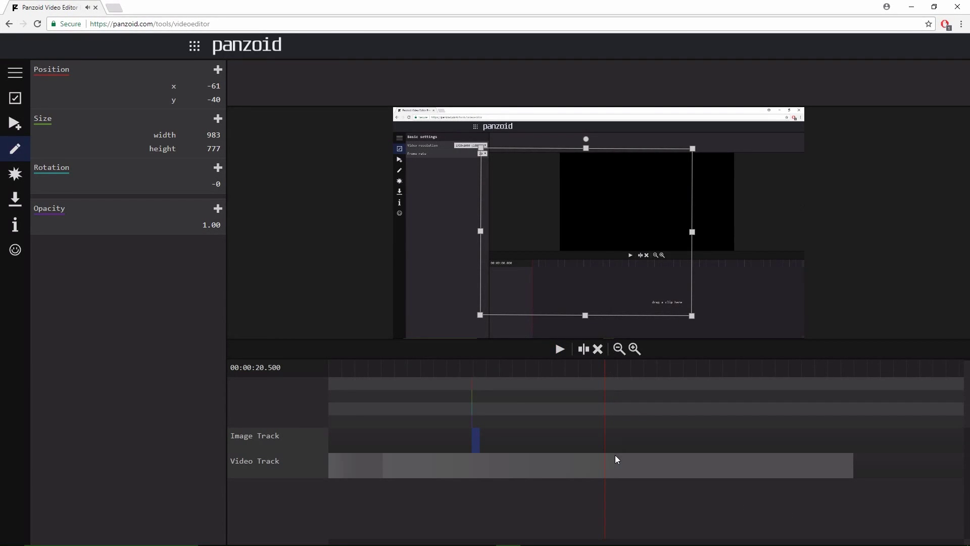
Step: Split the Video Track clip at 20.5 seconds and again at 22.433 seconds
click(614, 457)
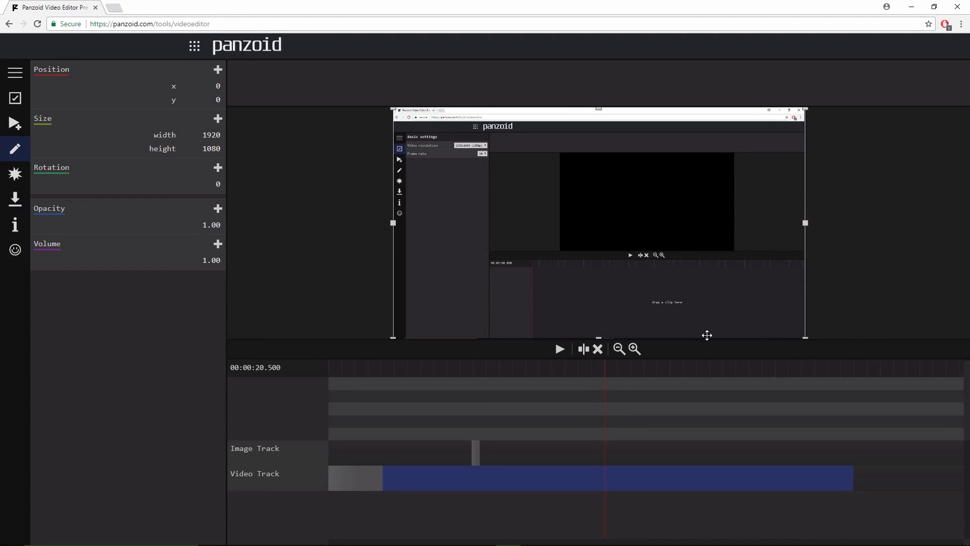
click(584, 356)
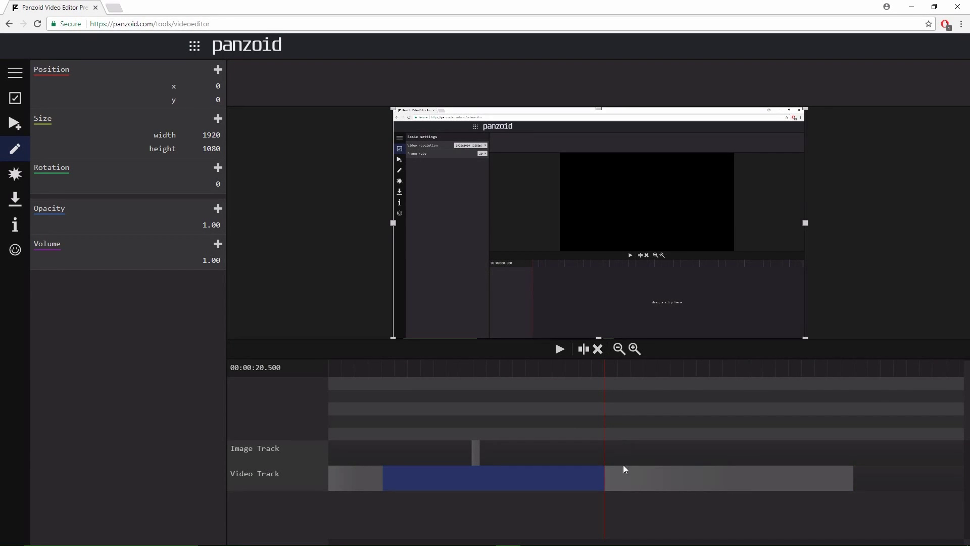
click(624, 475)
key(space)
key(space)
click(583, 348)
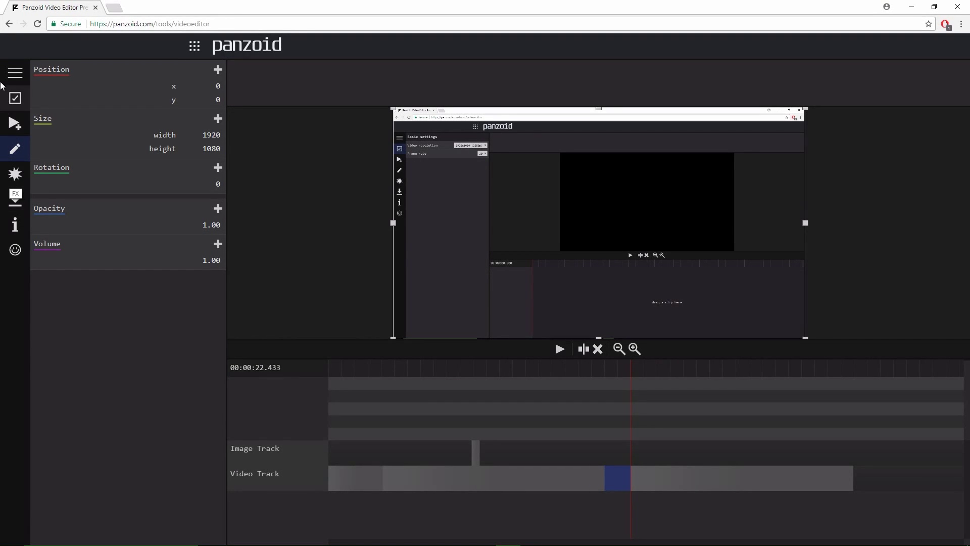
Step: Add a Fisheye effect to the short blue section and preview it at 21.600 s
mouse_move(3, 81)
click(16, 178)
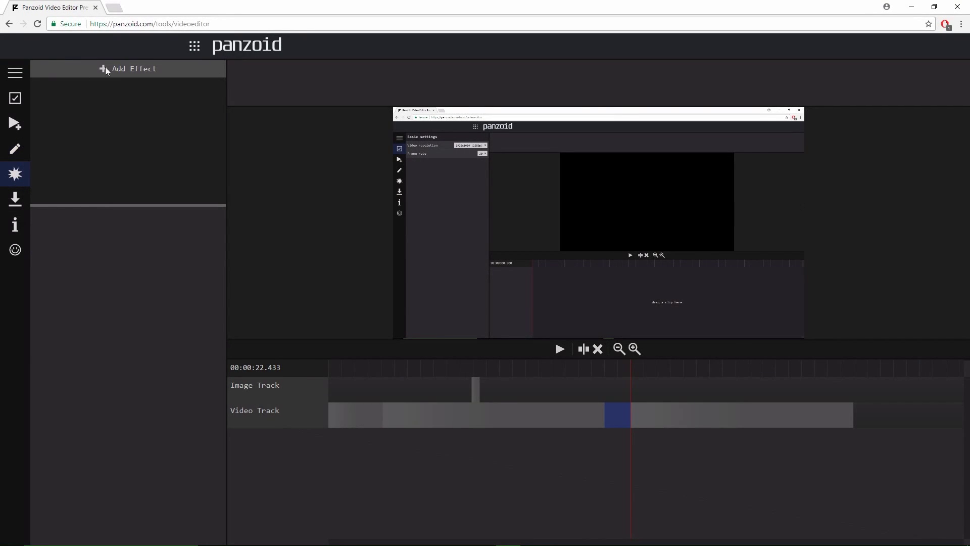
click(130, 72)
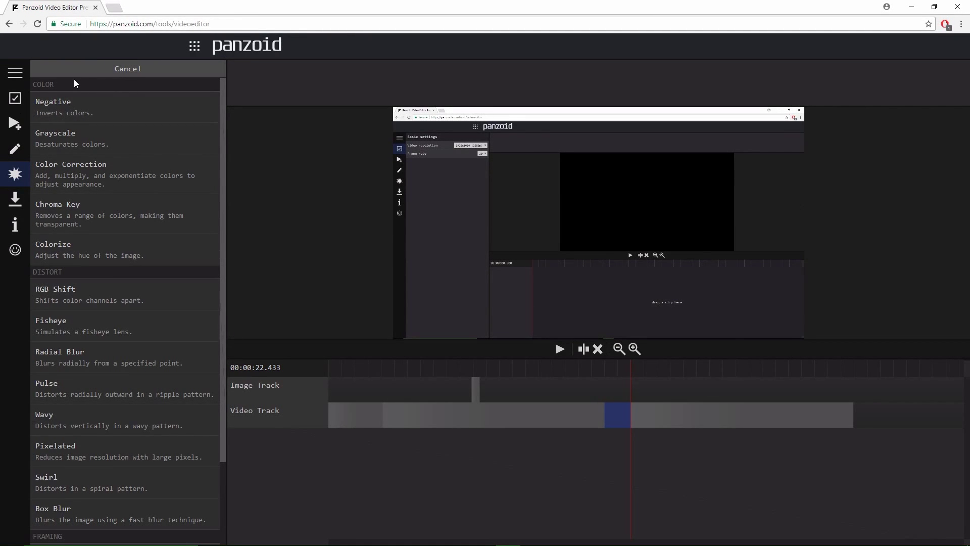
click(96, 69)
click(113, 71)
scroll(91, 246, down, 2)
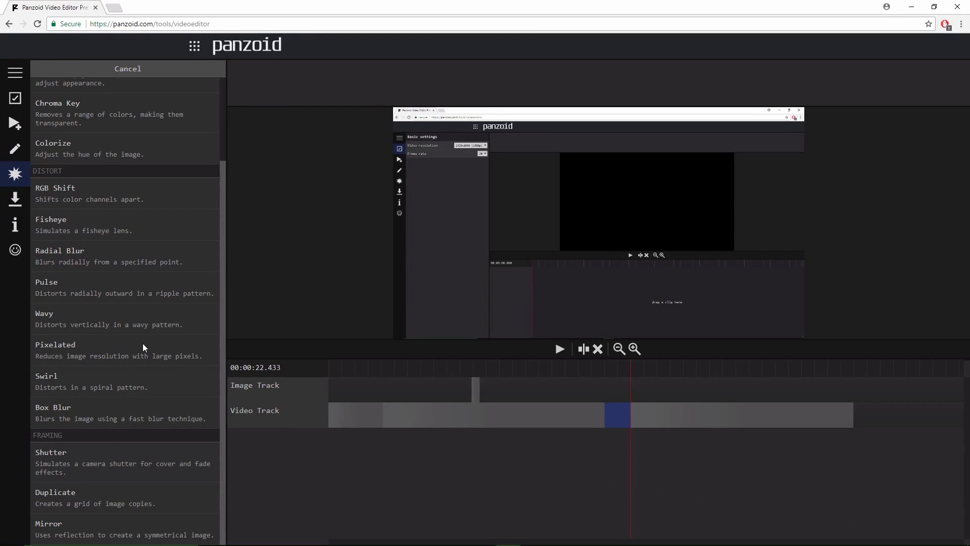
click(91, 228)
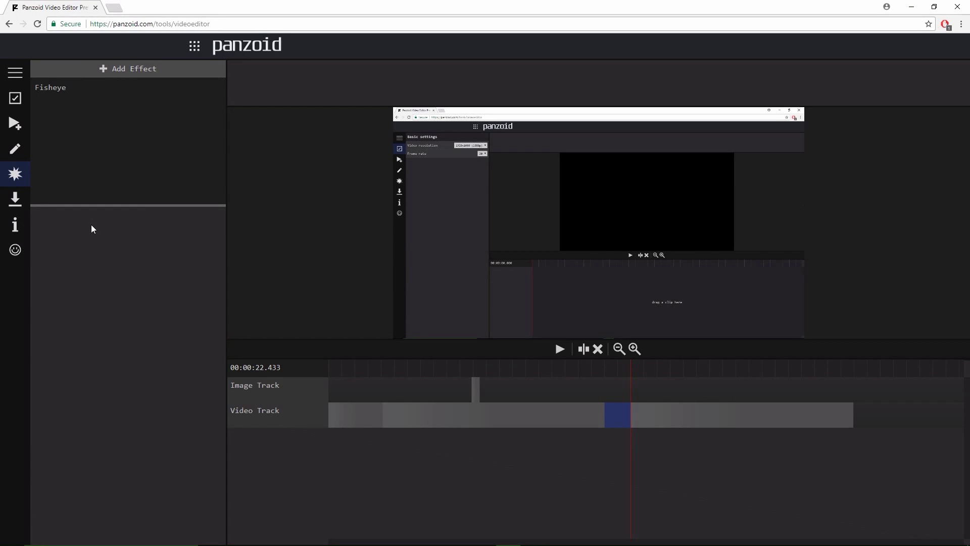
click(614, 363)
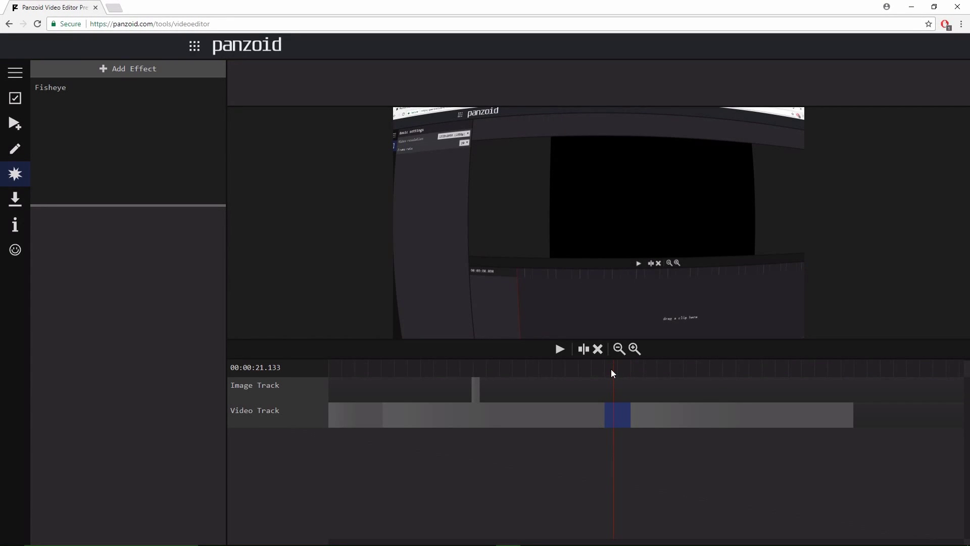
click(619, 371)
Step: Add a Color Correction effect after Fisheye, discarding a trial duplicate of Fisheye
mouse_move(101, 91)
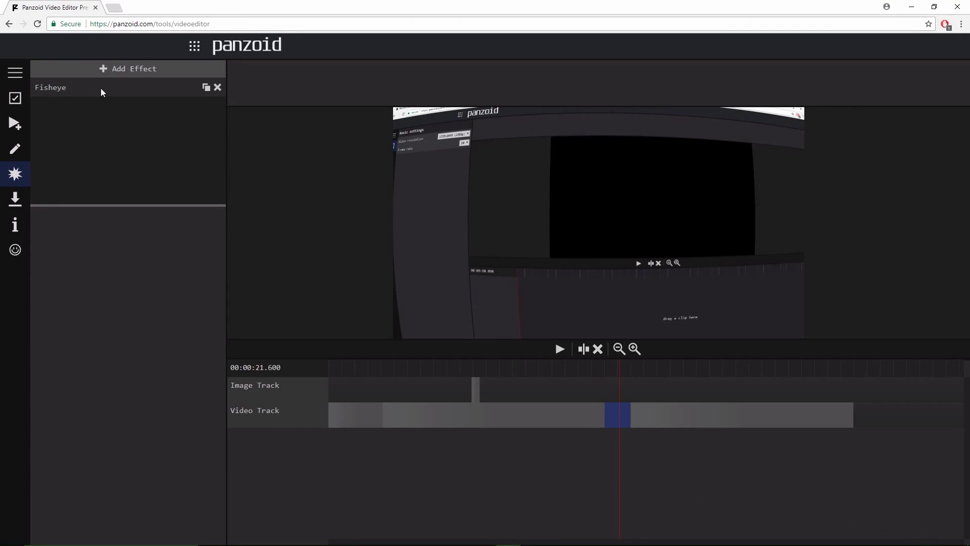
click(206, 88)
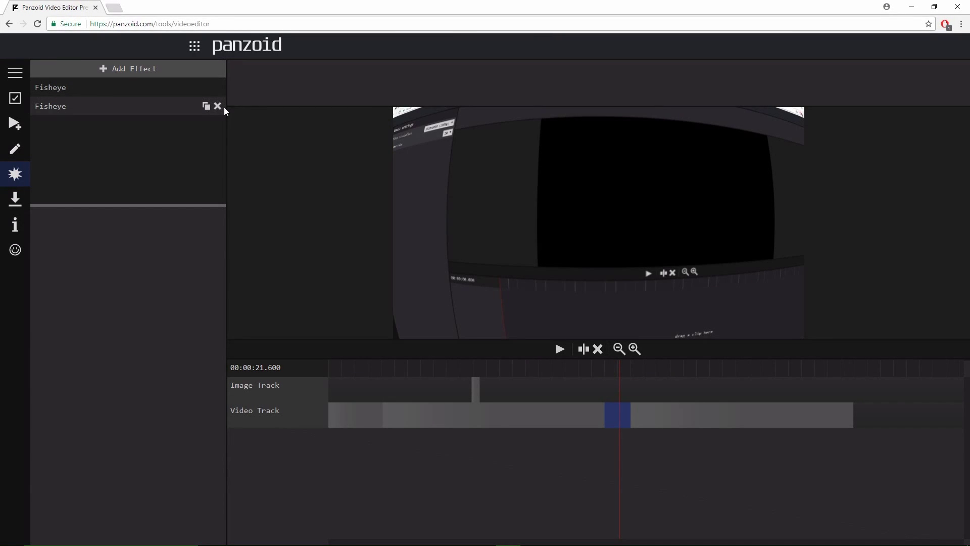
click(217, 107)
mouse_move(217, 90)
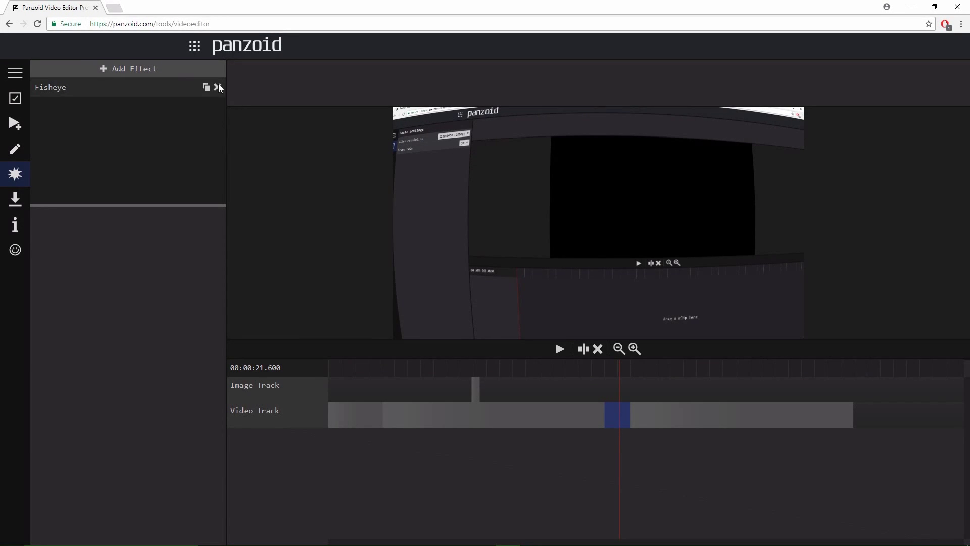
click(151, 74)
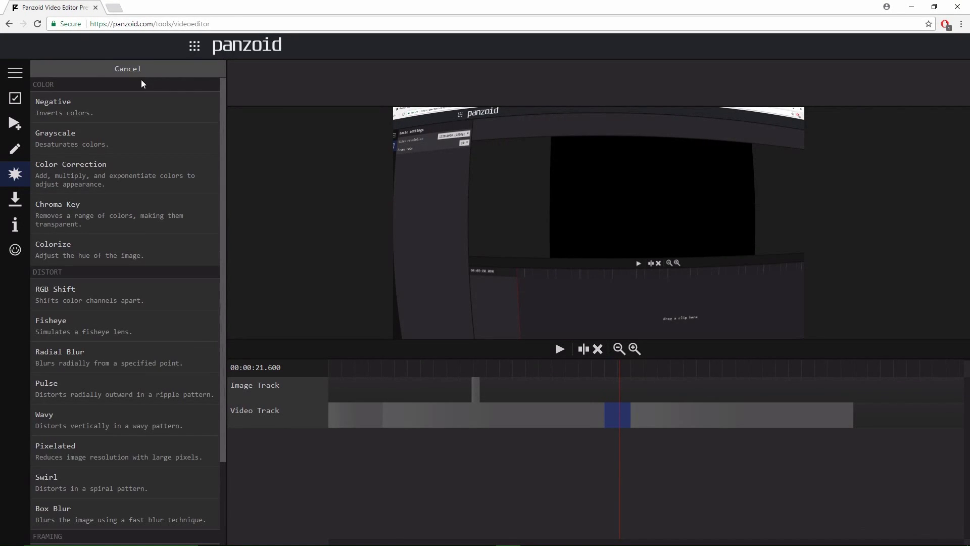
click(101, 186)
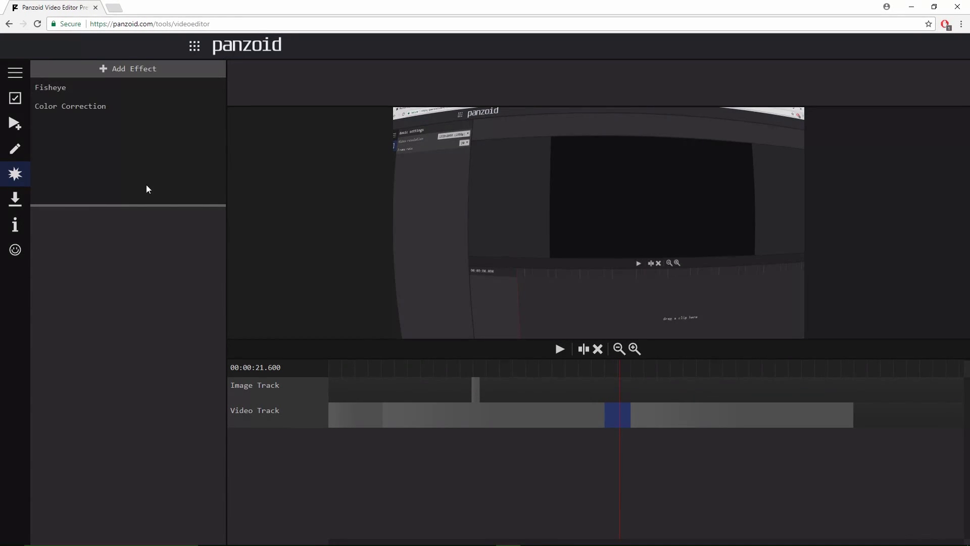
click(565, 363)
click(561, 349)
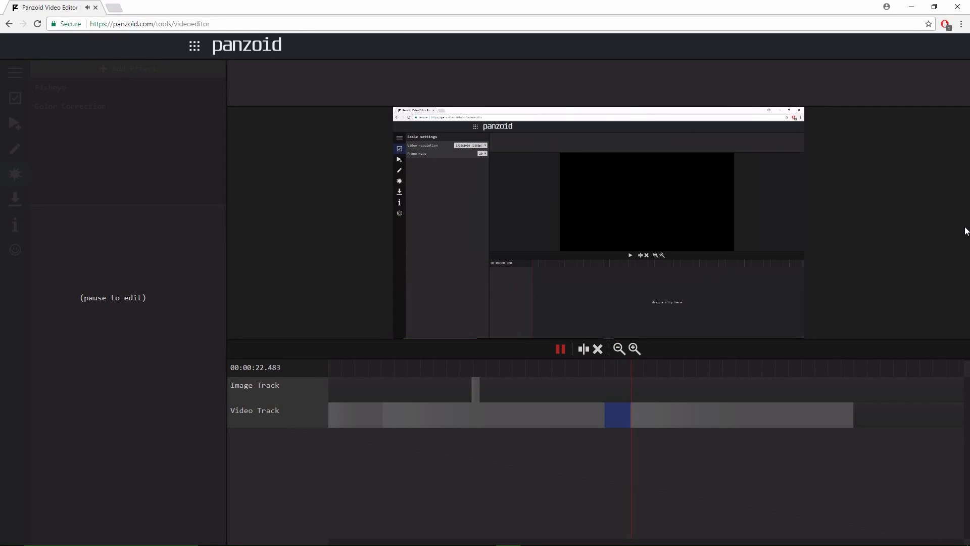
key(space)
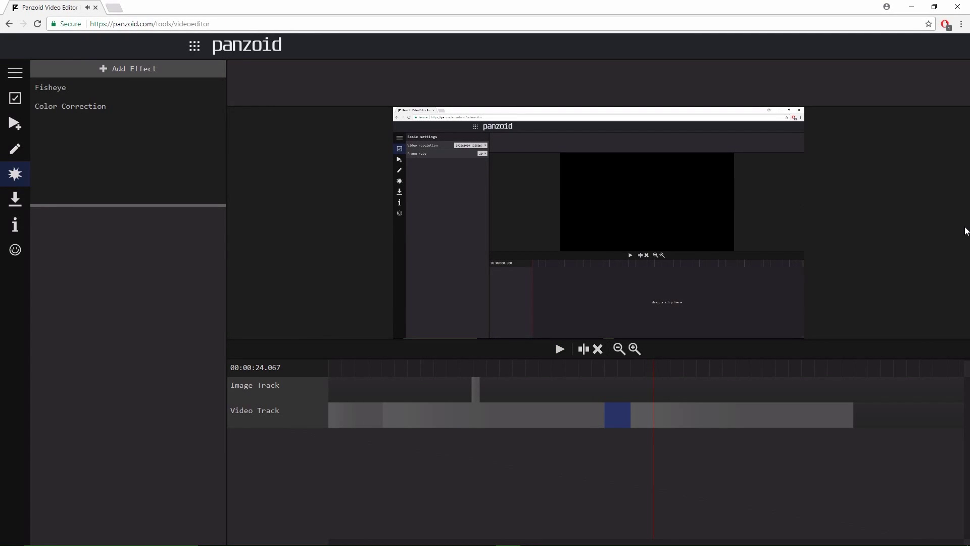
key(space)
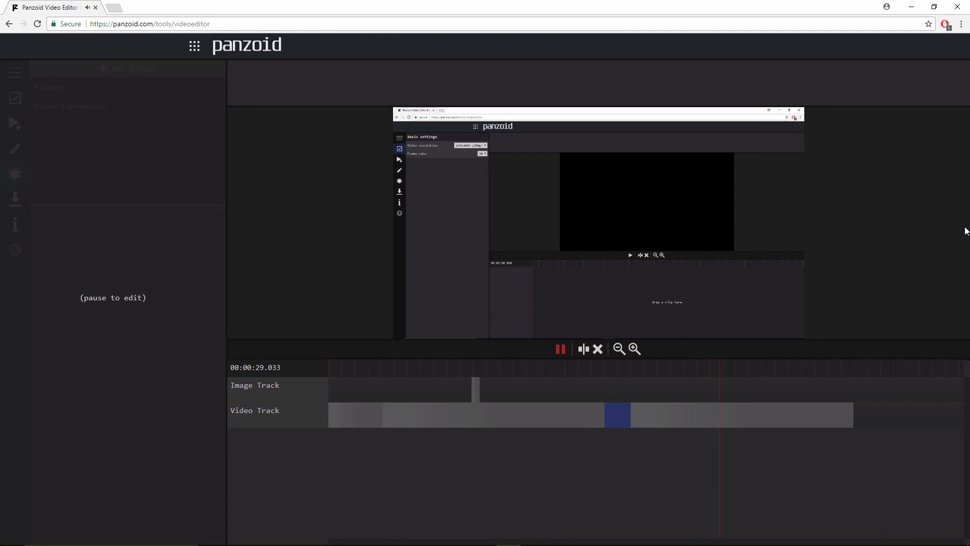
key(space)
click(733, 368)
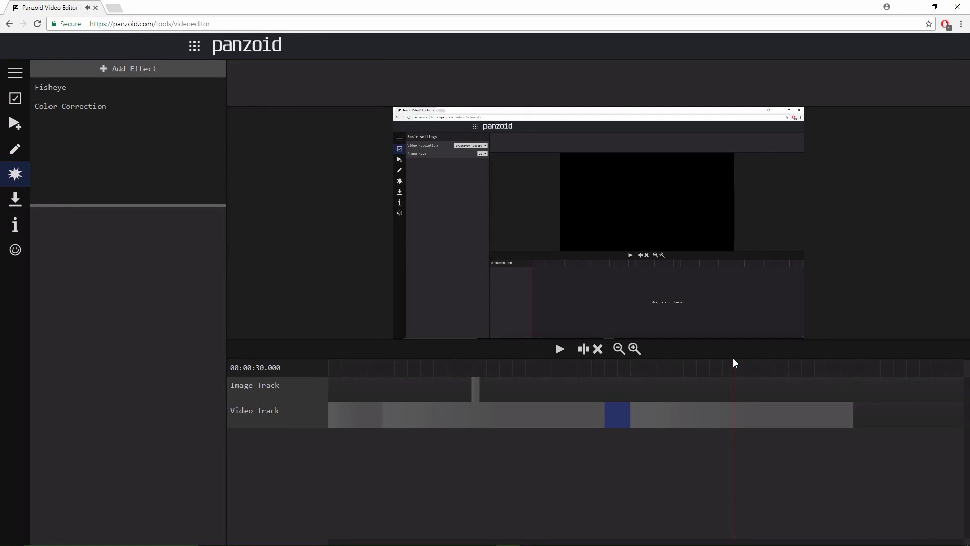
Step: Split the Video Track clip at the playhead near 31 s to isolate a short section
click(735, 414)
click(583, 348)
key(space)
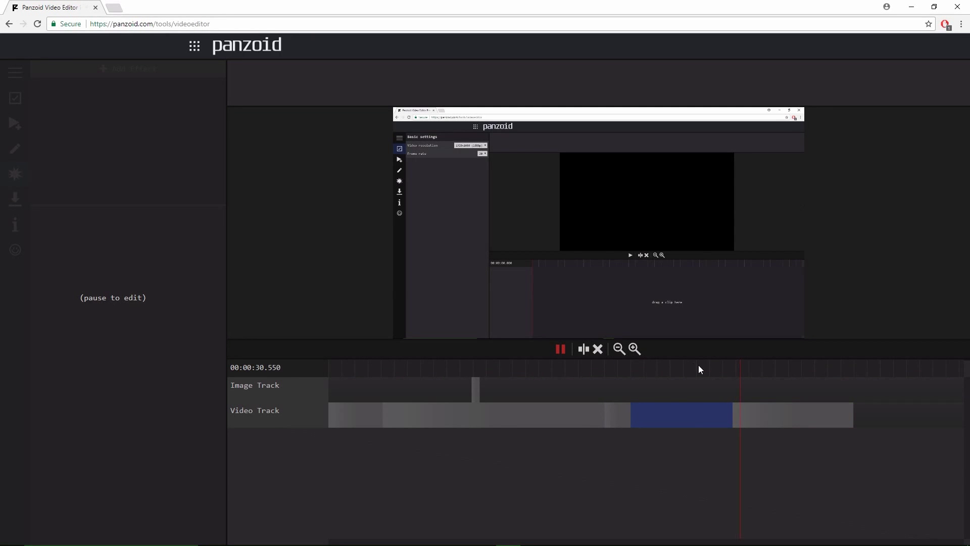
key(space)
click(735, 413)
click(584, 353)
Step: Enlarge the section to 5897 × 3317 and position it at 439, 668
click(15, 149)
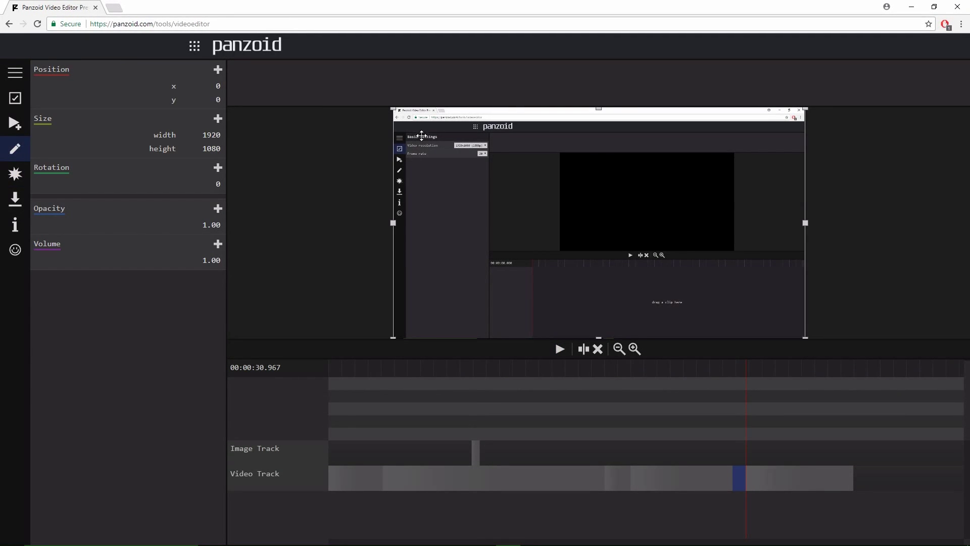
drag(422, 135, 474, 190)
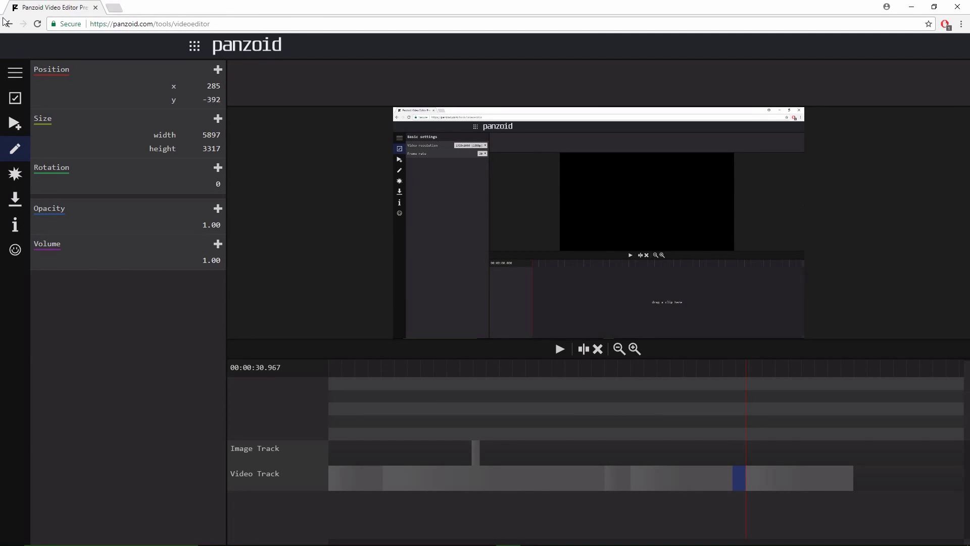
drag(601, 341, 524, 314)
click(735, 372)
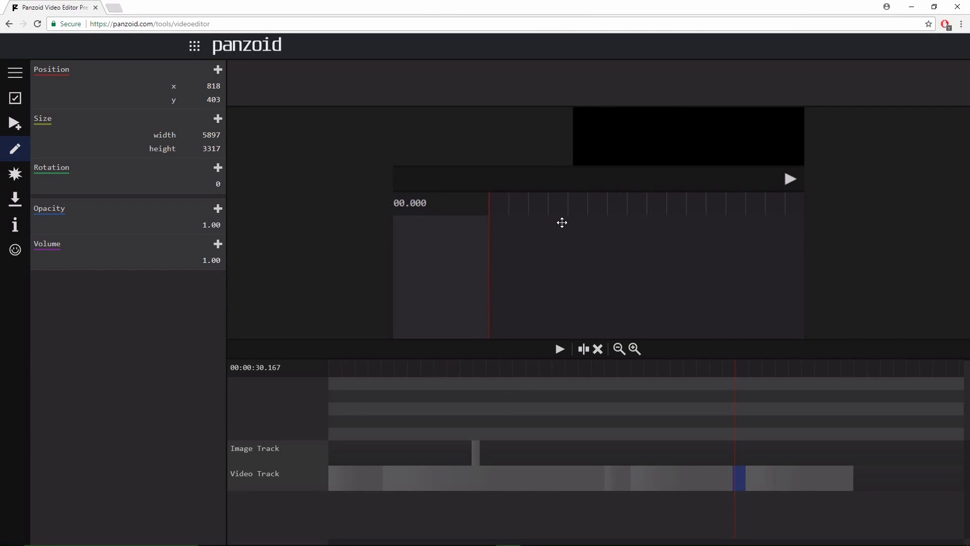
drag(562, 223, 707, 424)
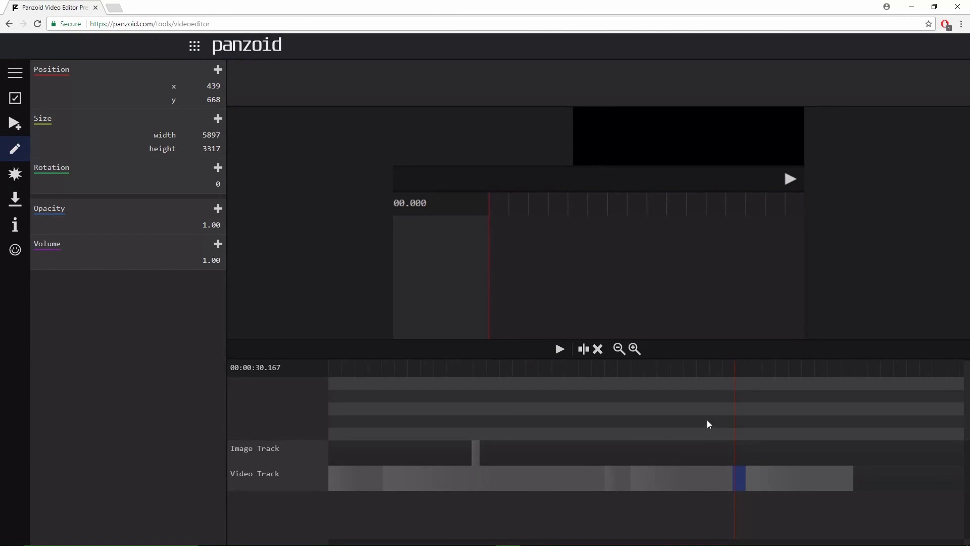
click(711, 372)
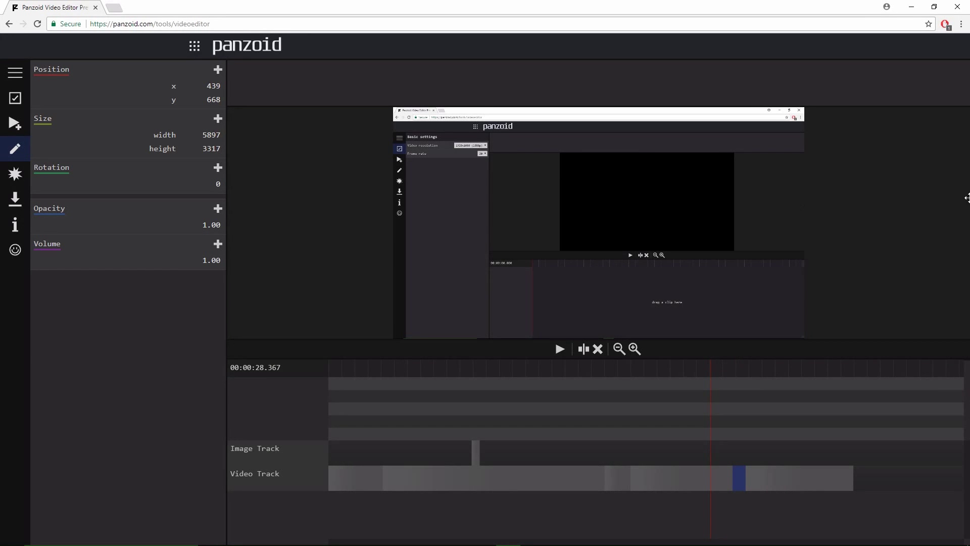
Step: Play back from about 28.4 s to check the zoomed section
key(space)
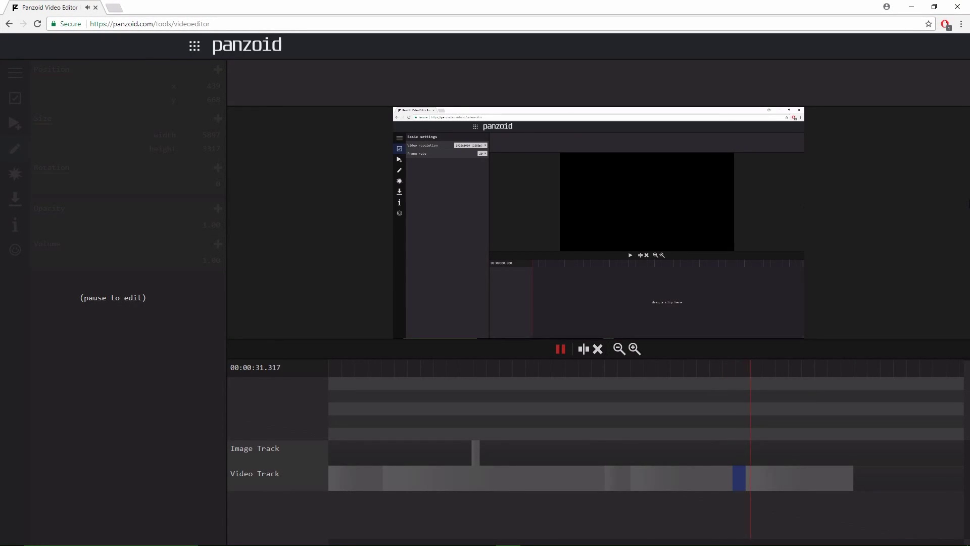
key(space)
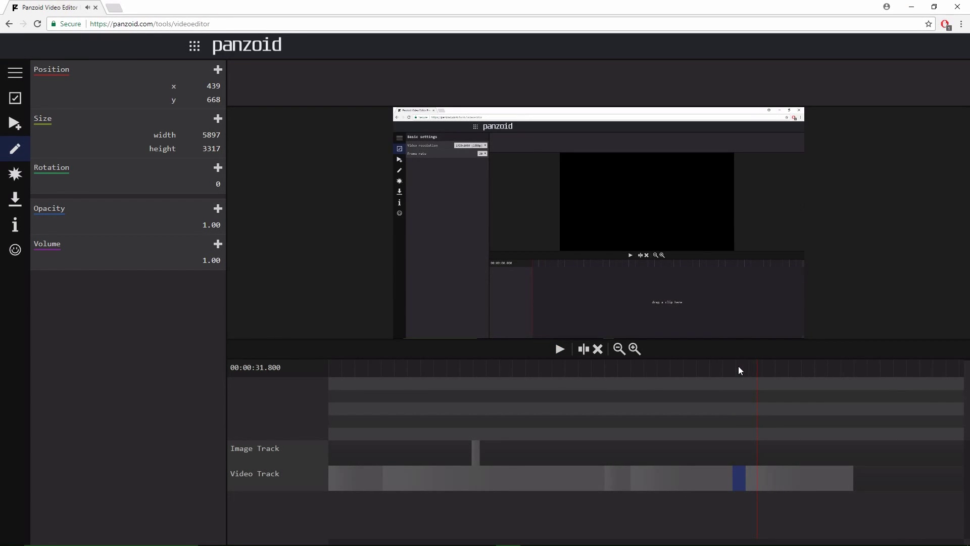
drag(738, 368, 713, 368)
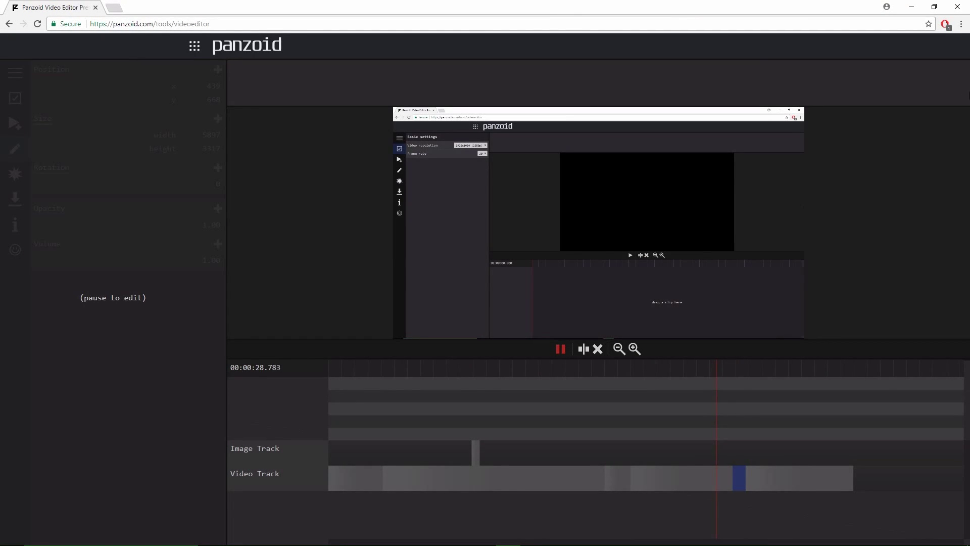
key(space)
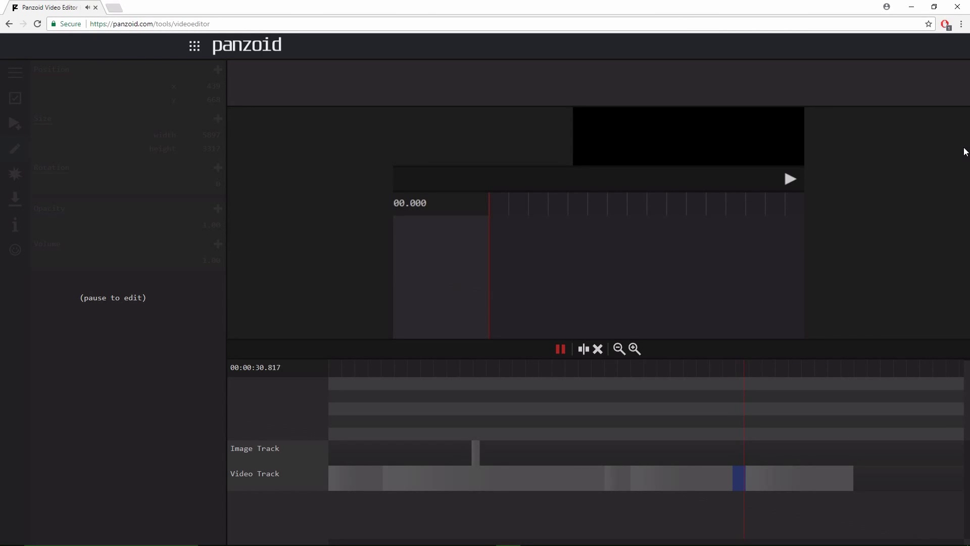
key(space)
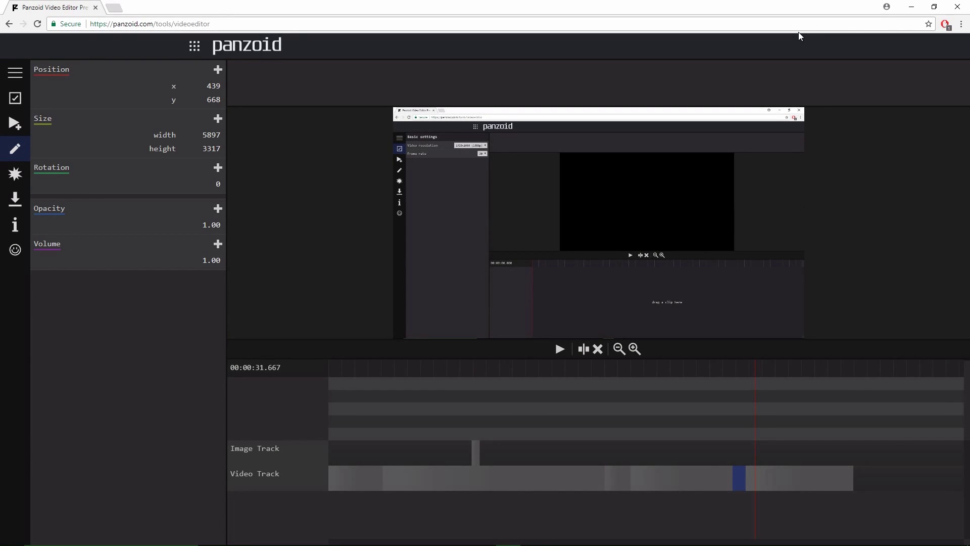
key(space)
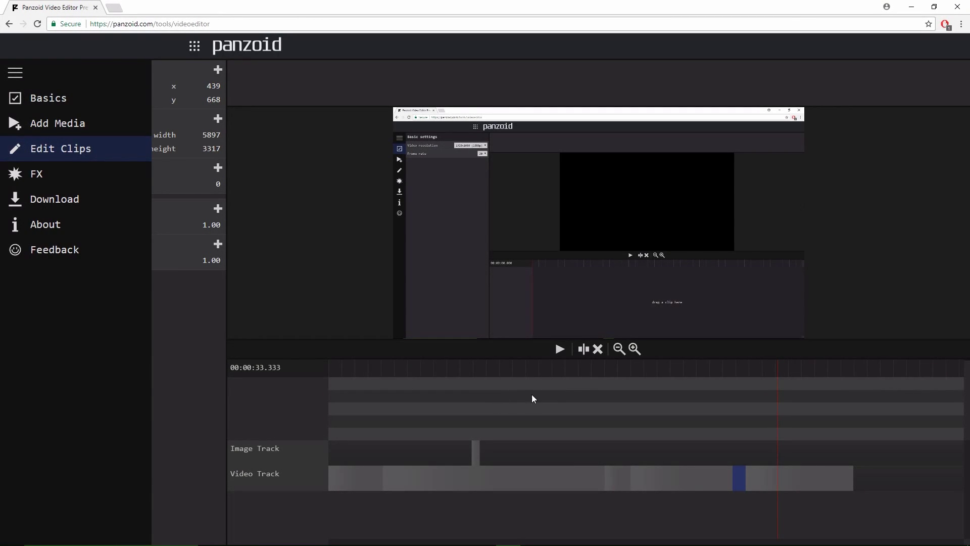
Step: Check Basic settings keep 30 fps and 1920x1080 (1080p) resolution
click(50, 123)
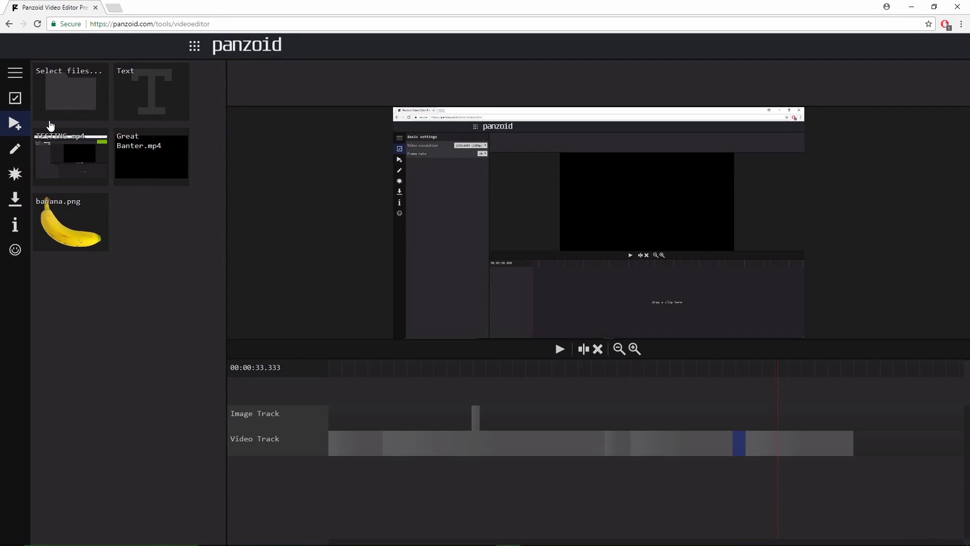
click(17, 207)
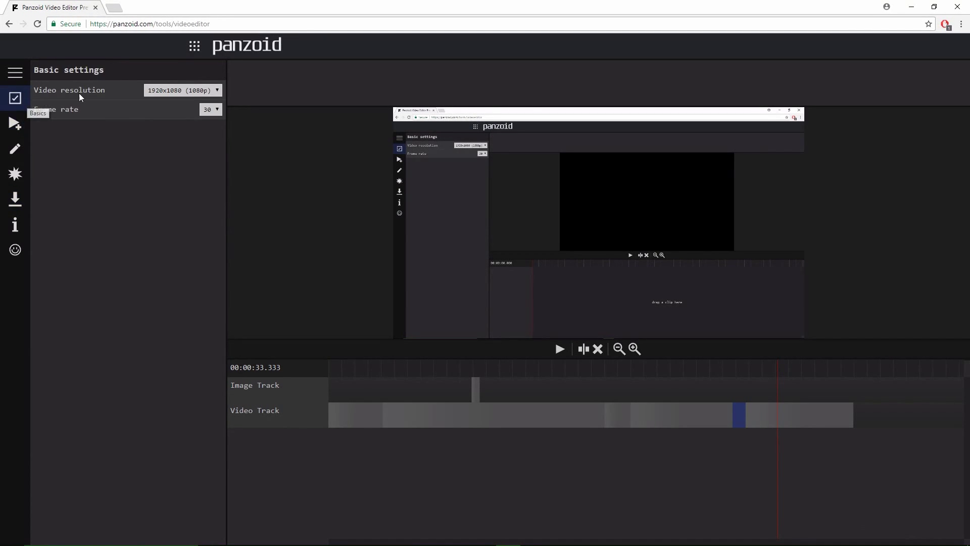
click(209, 110)
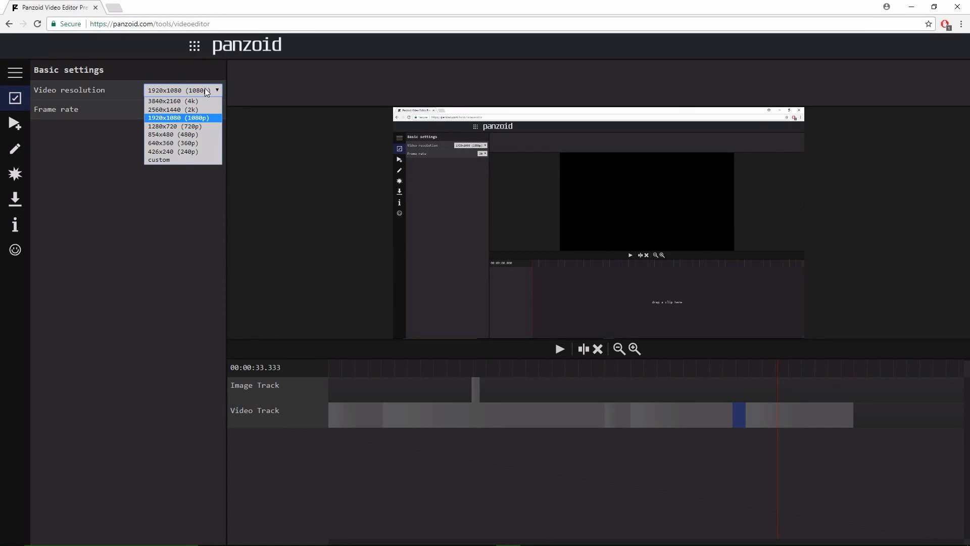
click(216, 91)
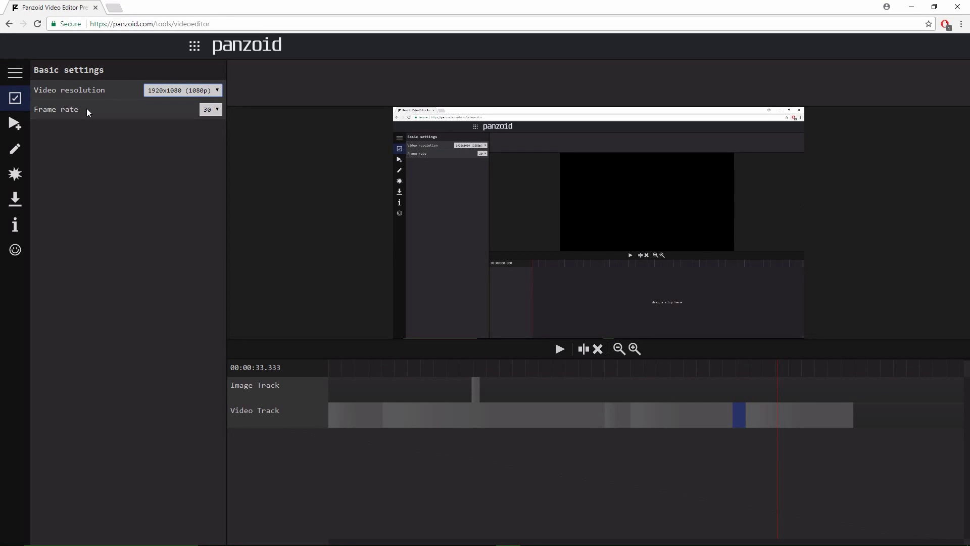
Step: Render the video as .mkv (vp8/opus) with render mode left on balanced
click(9, 205)
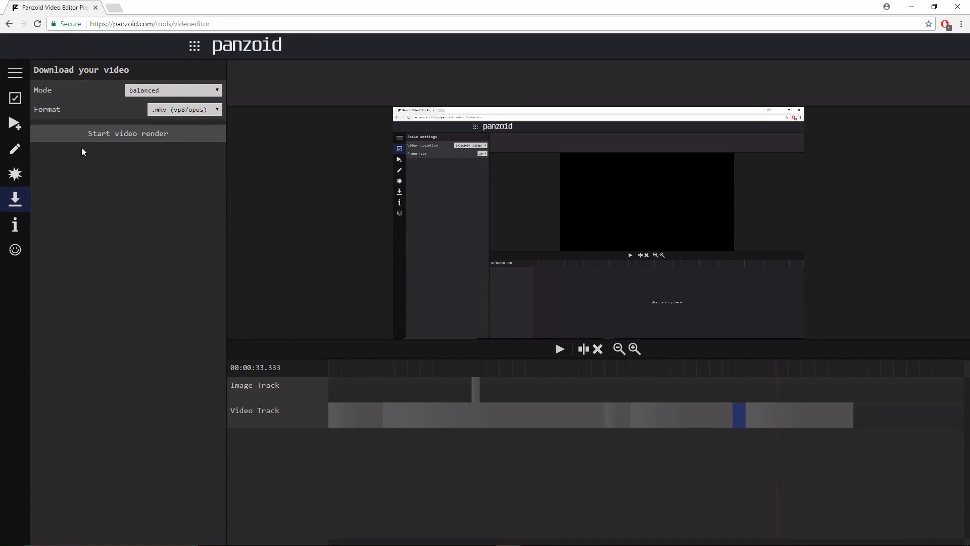
click(144, 90)
click(150, 98)
click(111, 135)
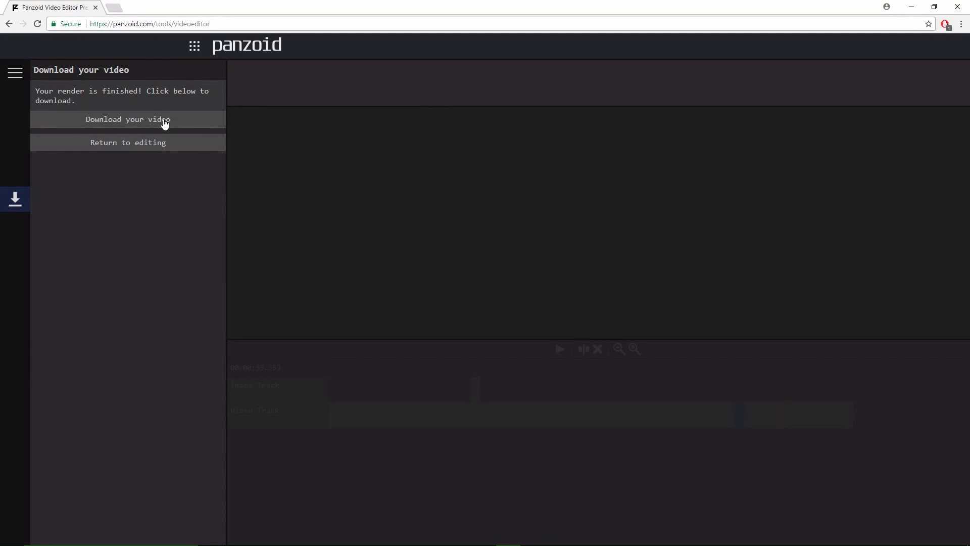
Step: Download the finished render and open video (49).mkv
click(143, 122)
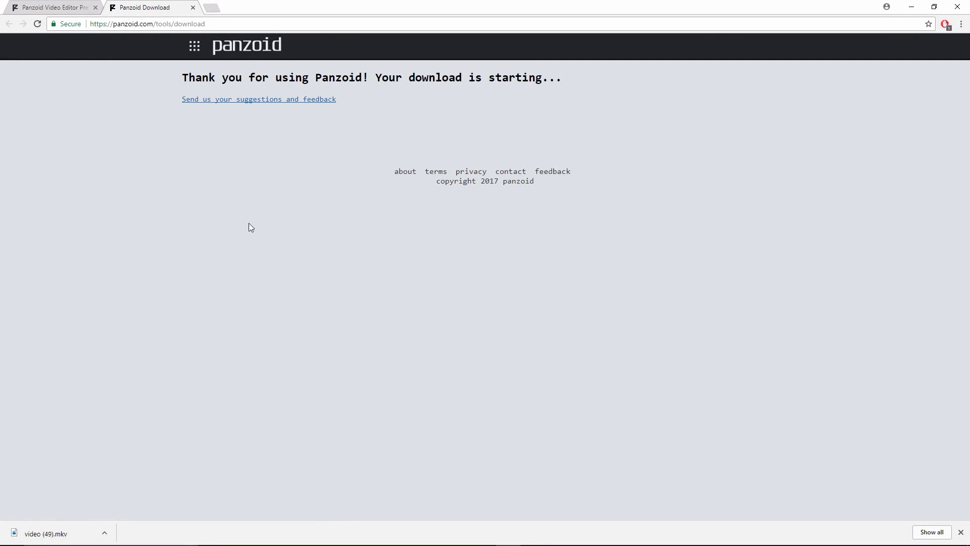
click(38, 534)
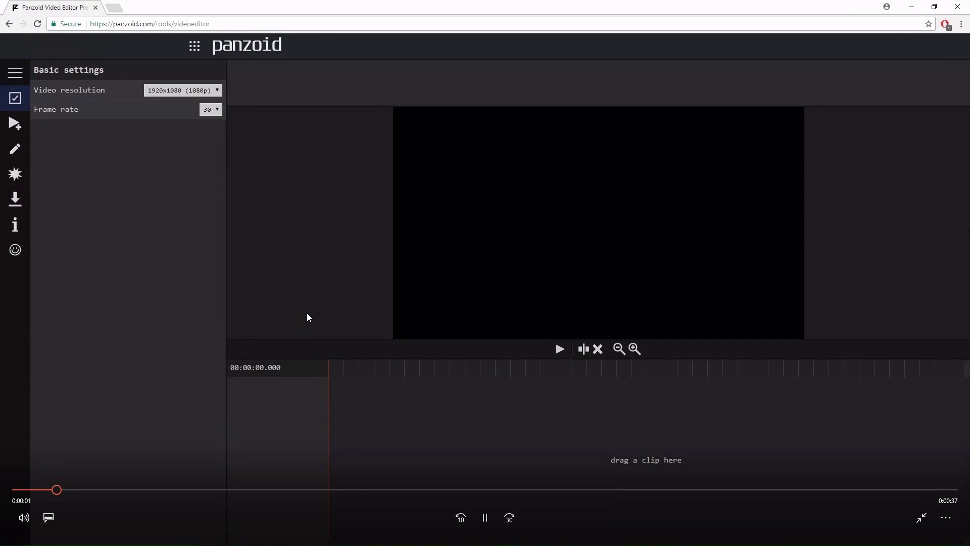